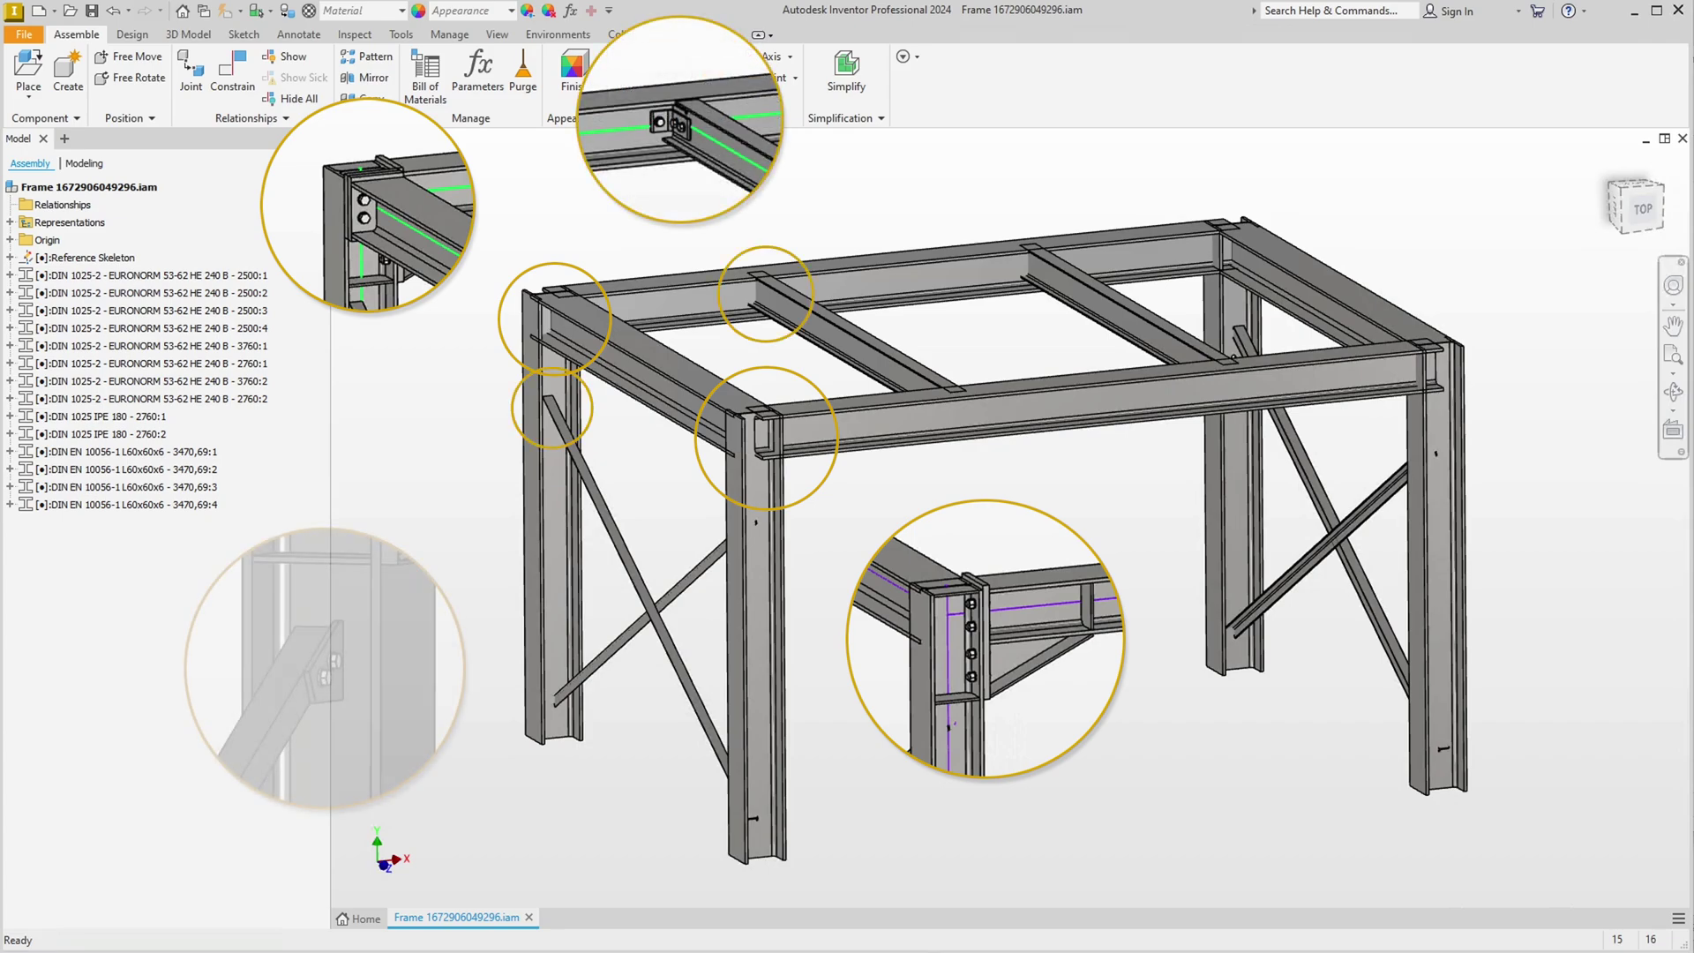
Switch the Demo BOM 4711 workbook from the Saw List sheet to the Structure List sheet
left_click(1444, 623)
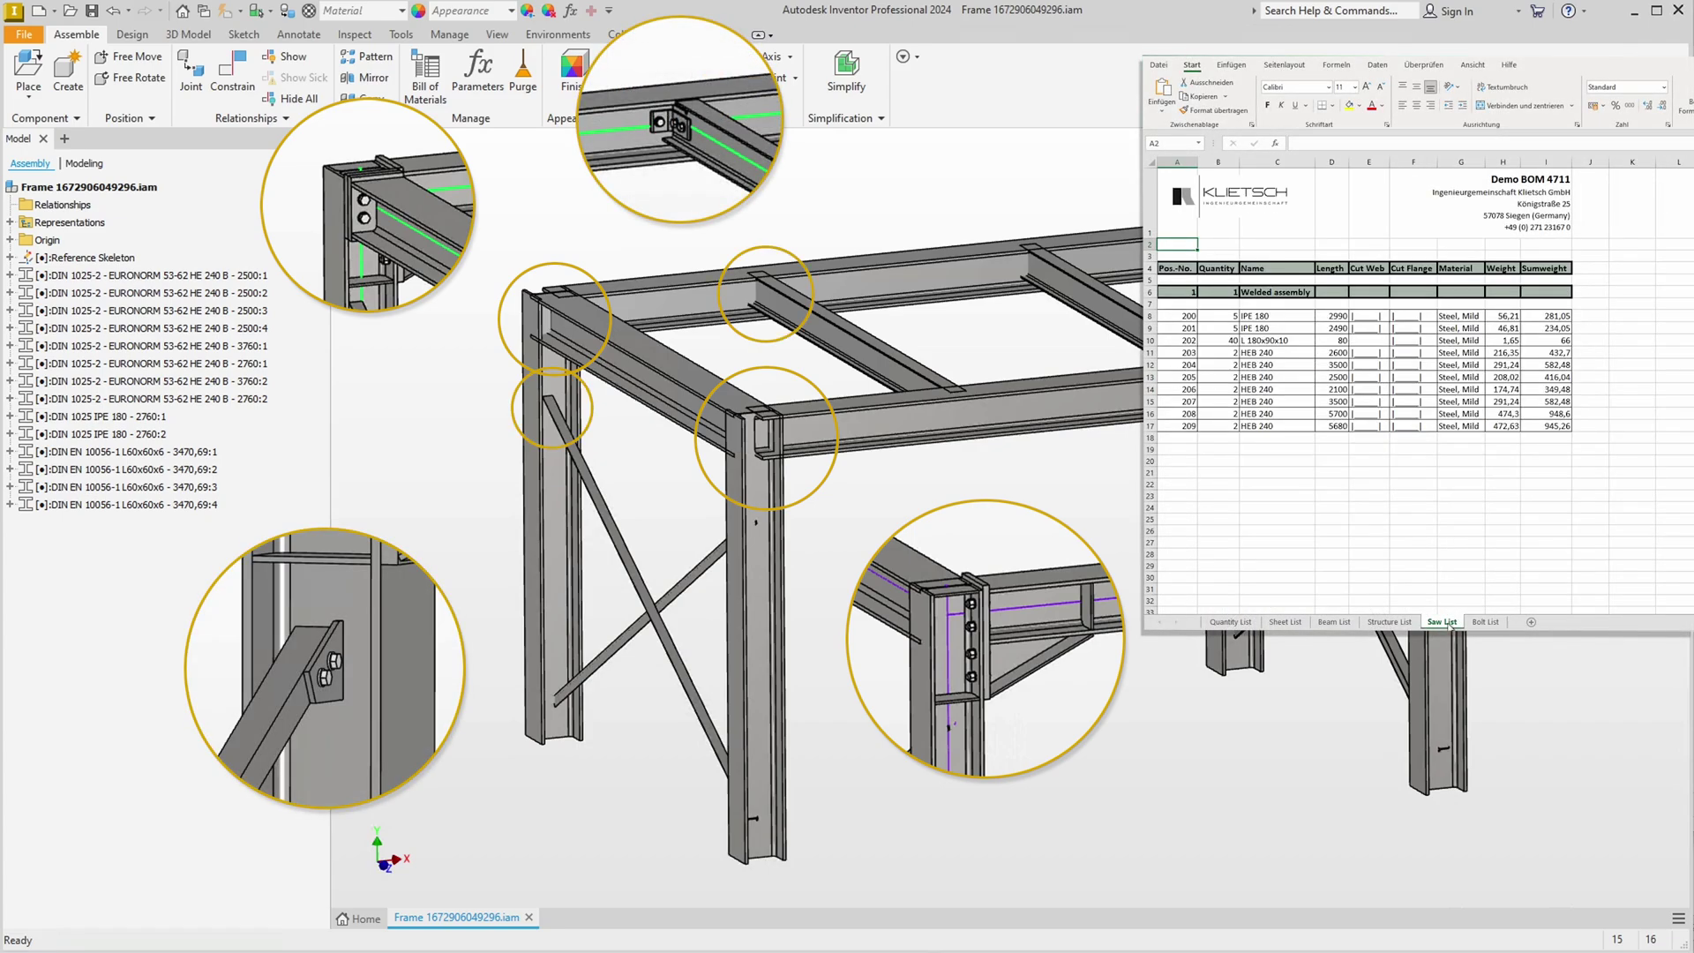
left_click(1389, 622)
scroll(1396, 397, "down", 4)
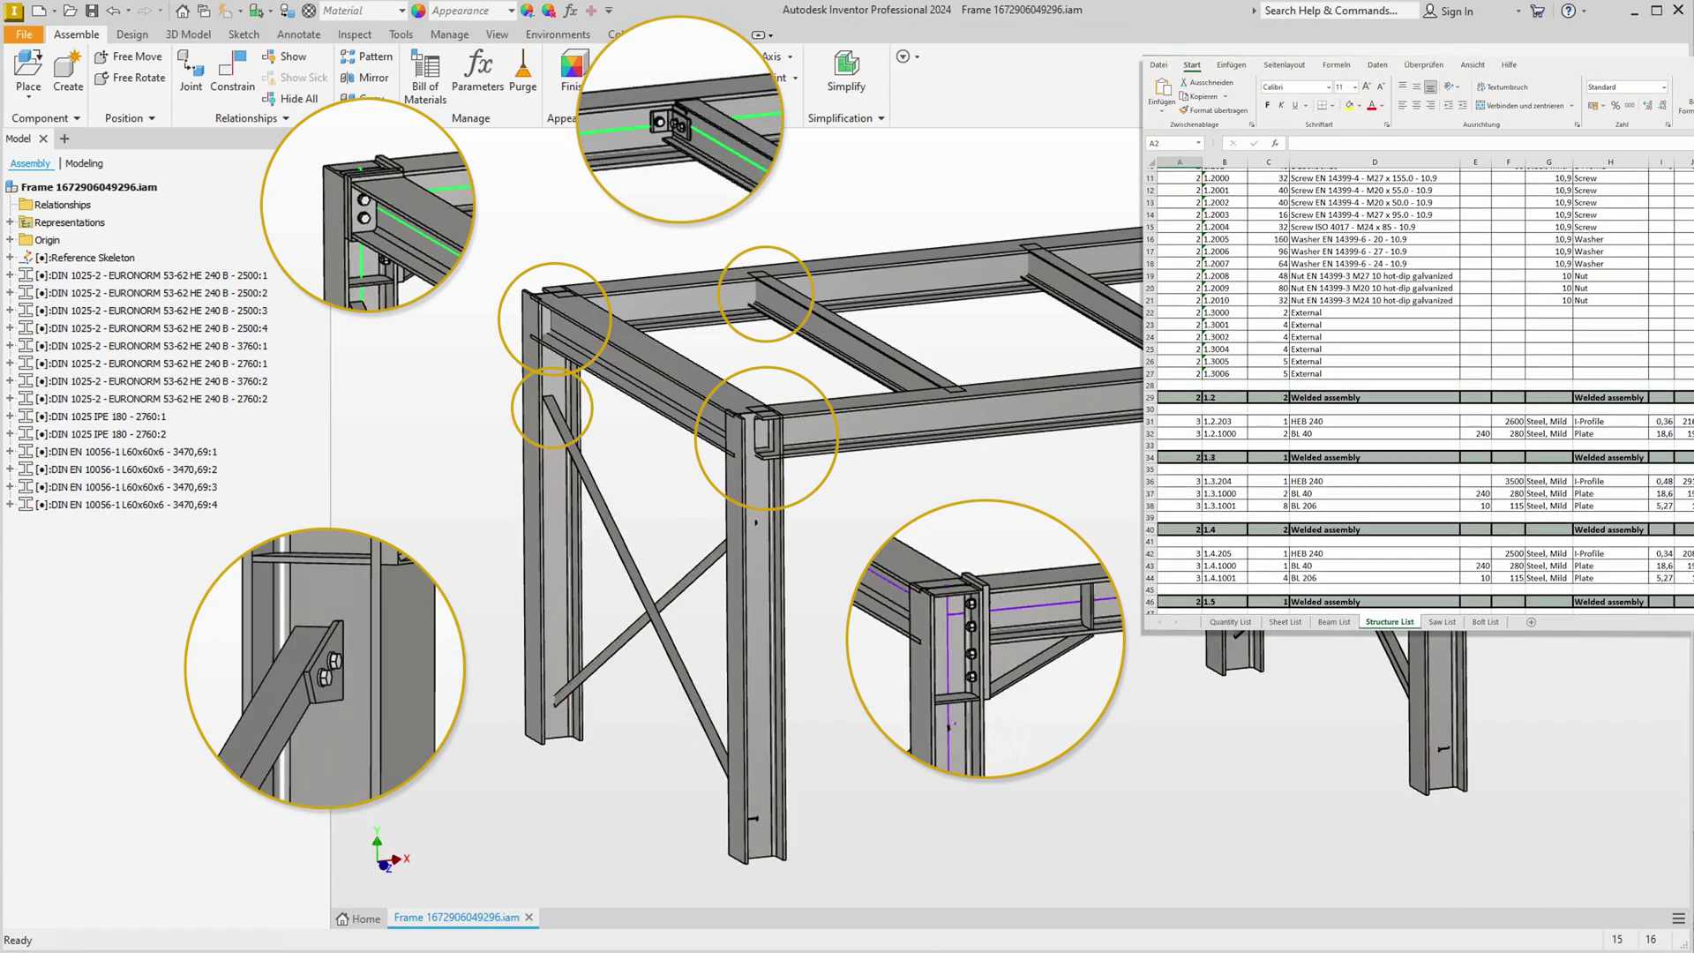
scroll(1396, 397, "down", 4)
scroll(1396, 397, "down", 4)
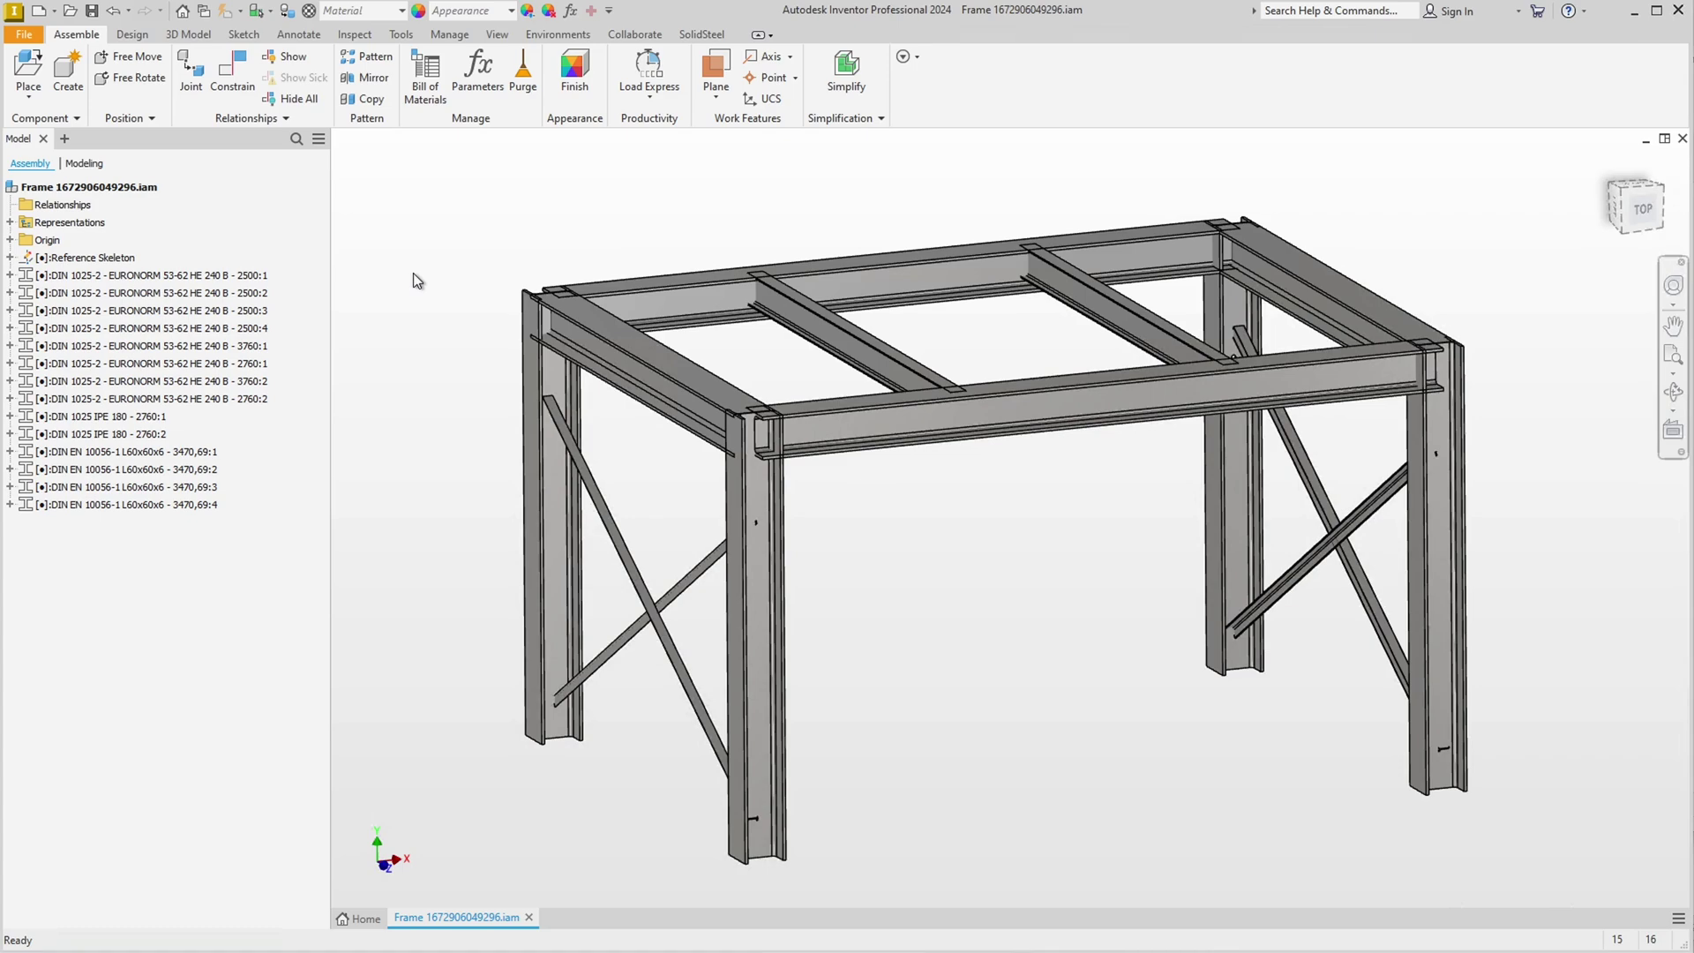
Convert the whole frame assembly, minus the Reference Skeleton, into HEB 240, IPE 180 and 60x60x6 beams
left_click(701, 36)
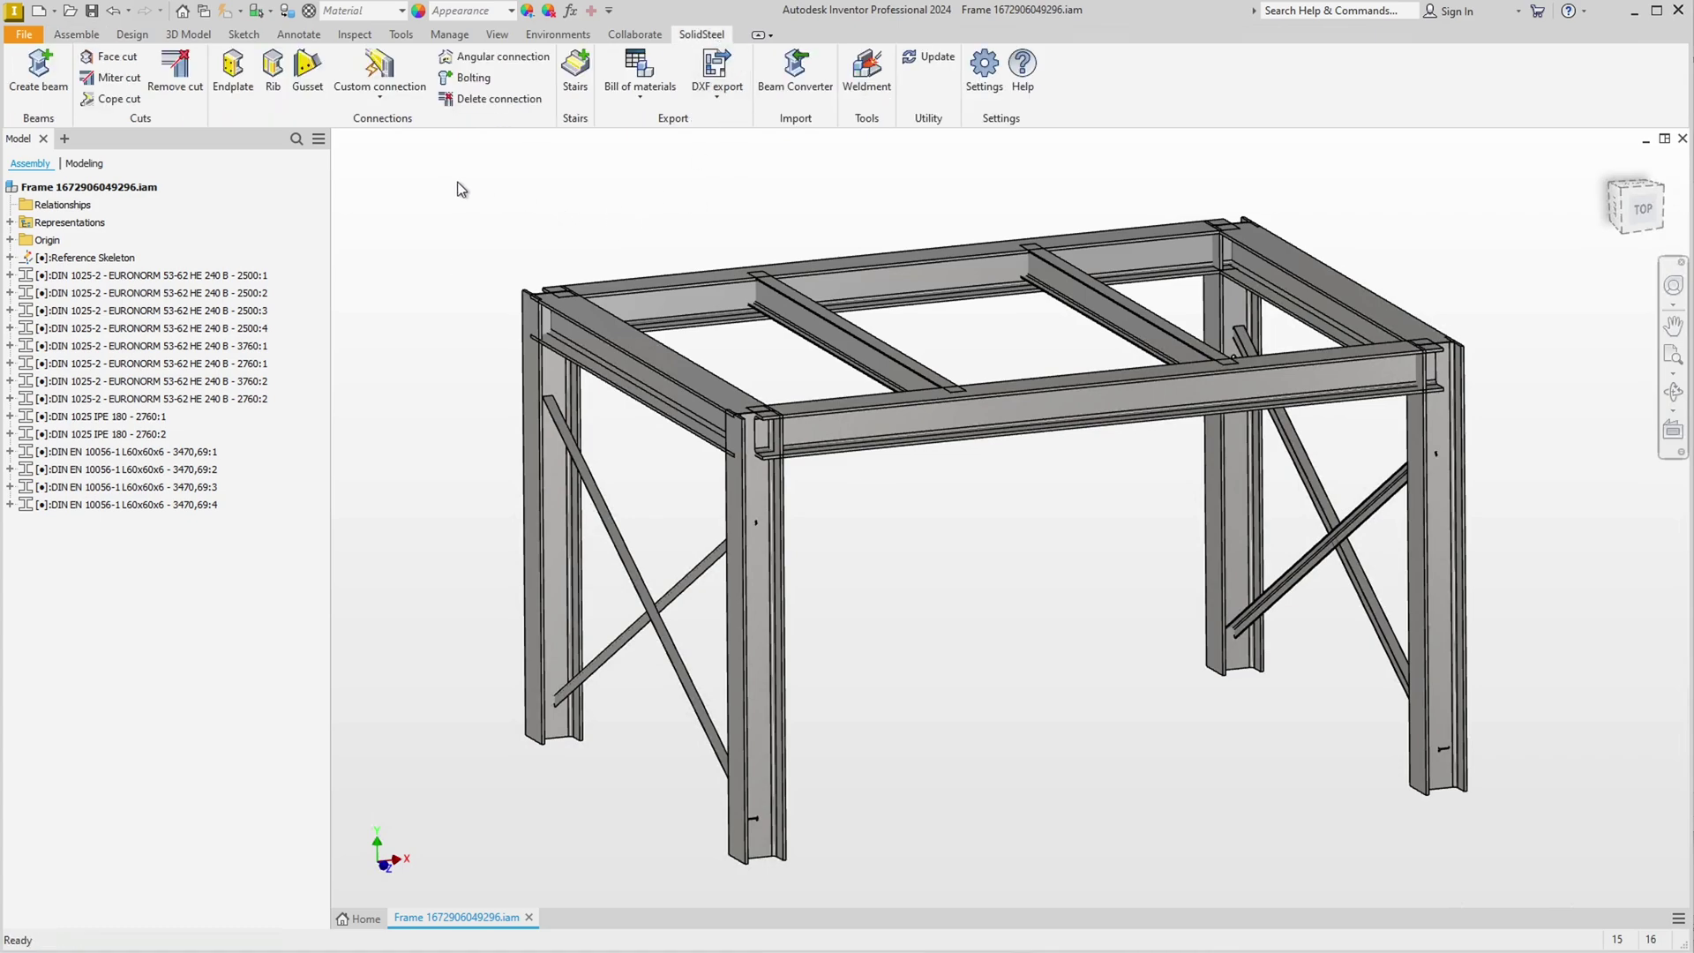
left_click(794, 73)
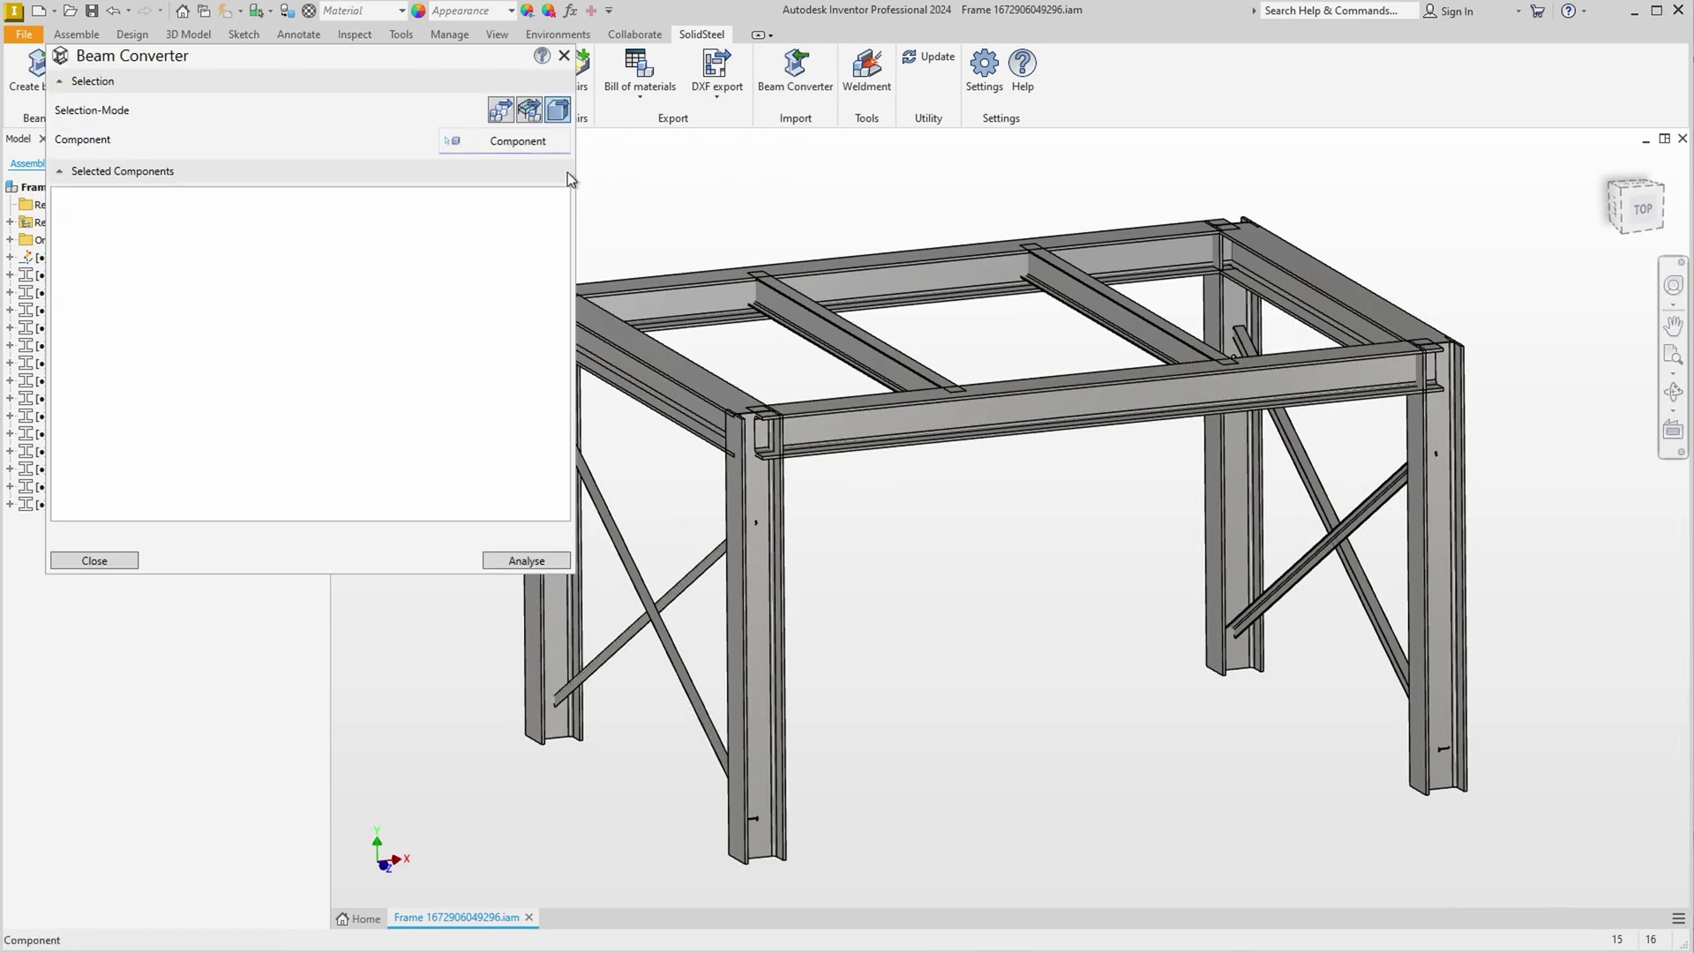
left_click(557, 109)
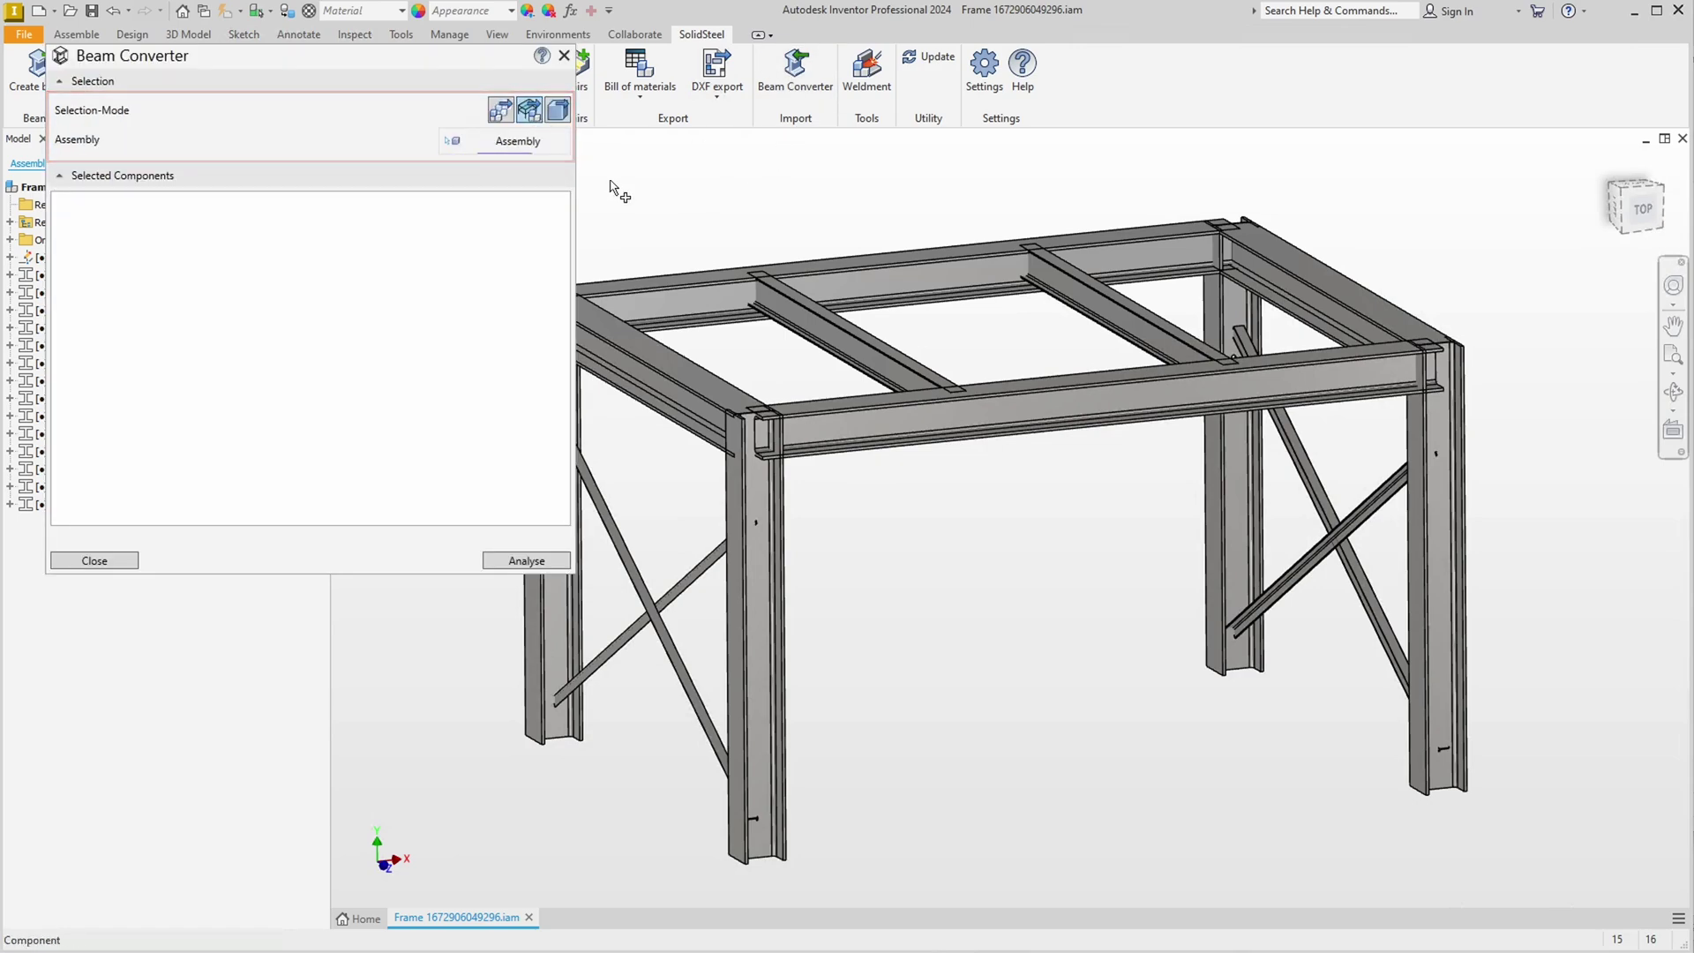
left_click(694, 287)
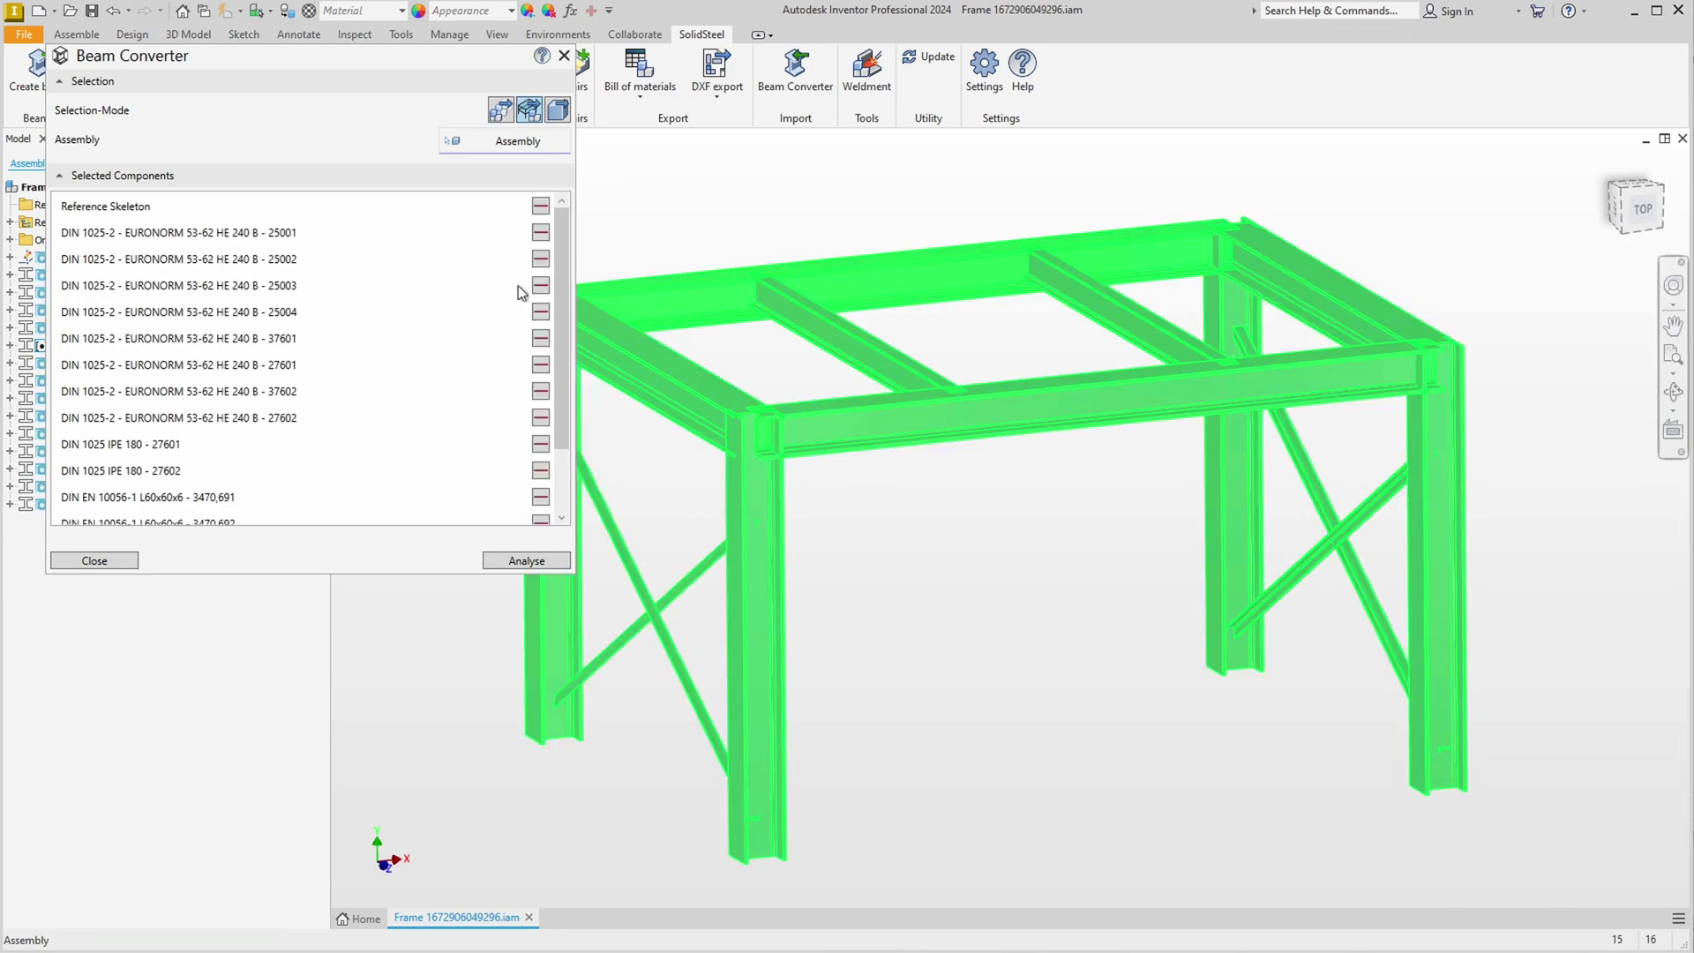
left_click(540, 207)
left_click(525, 560)
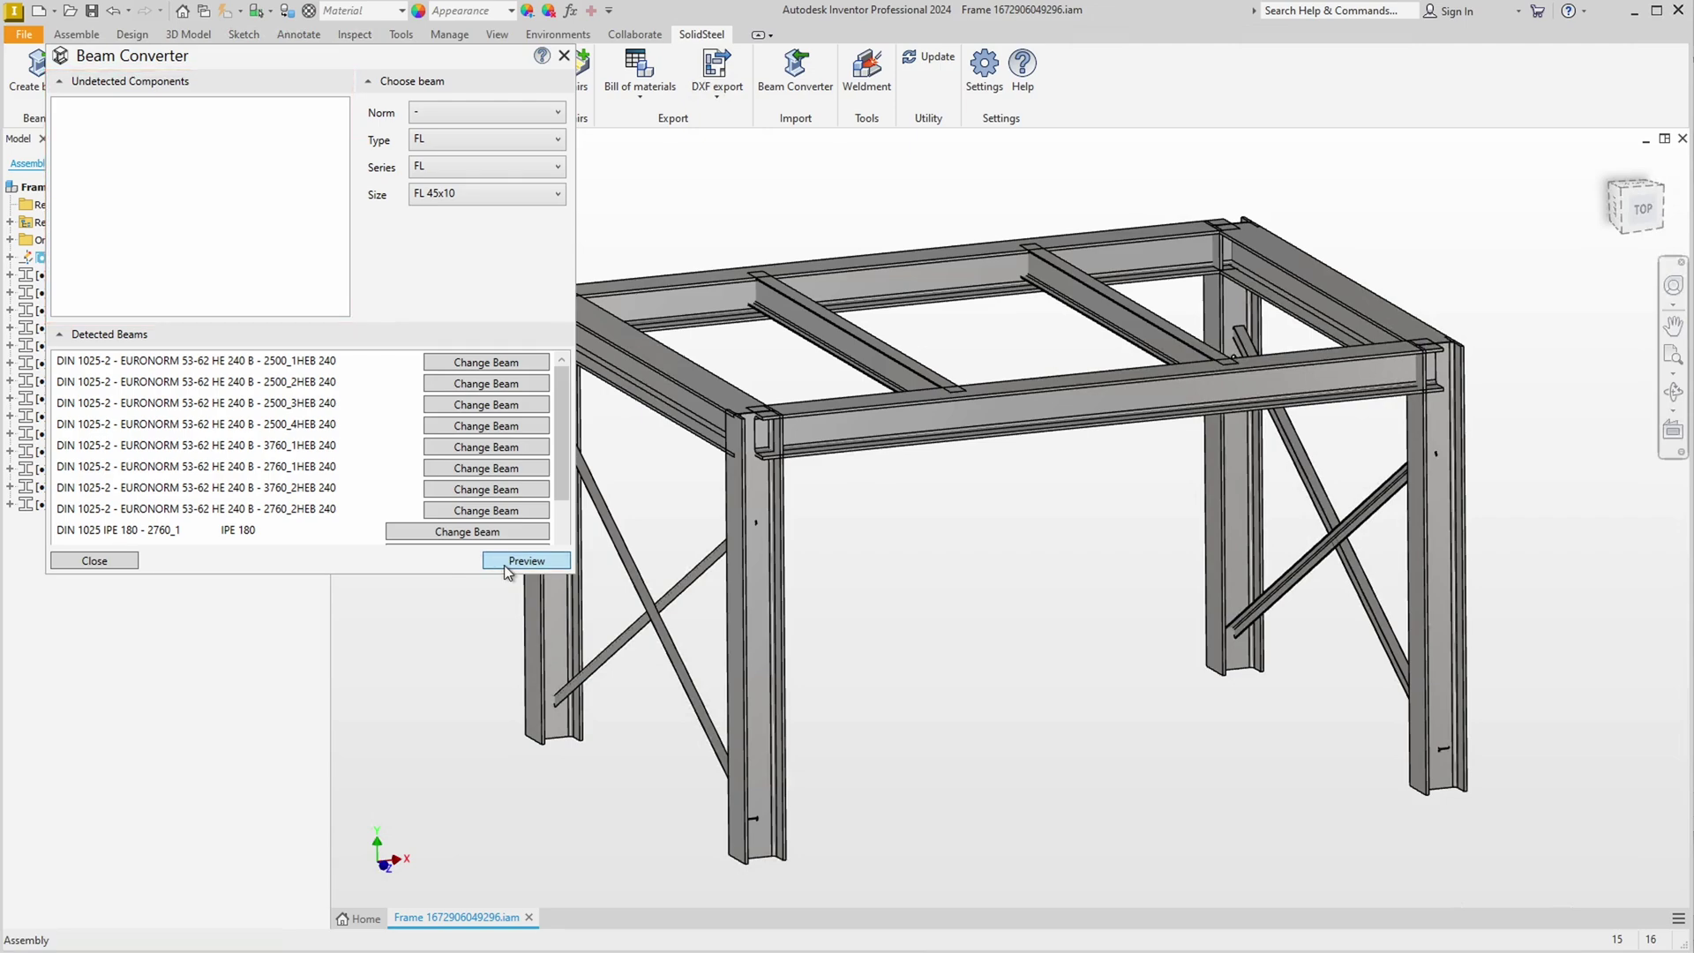
left_click(505, 566)
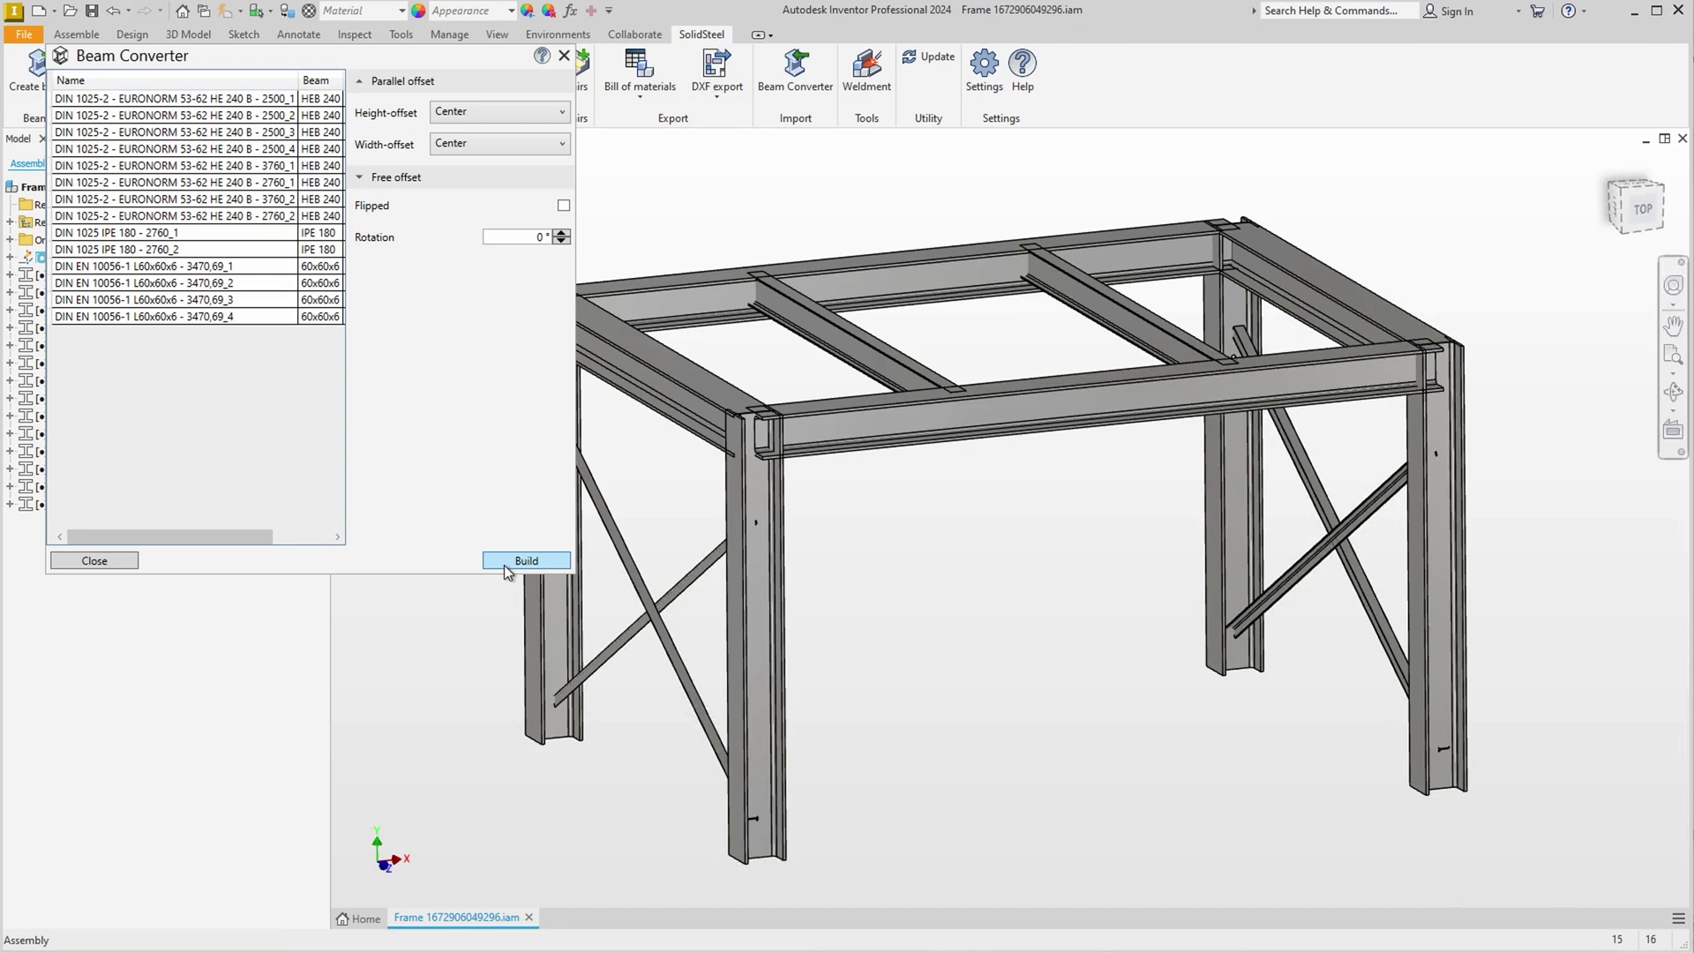
left_click(505, 565)
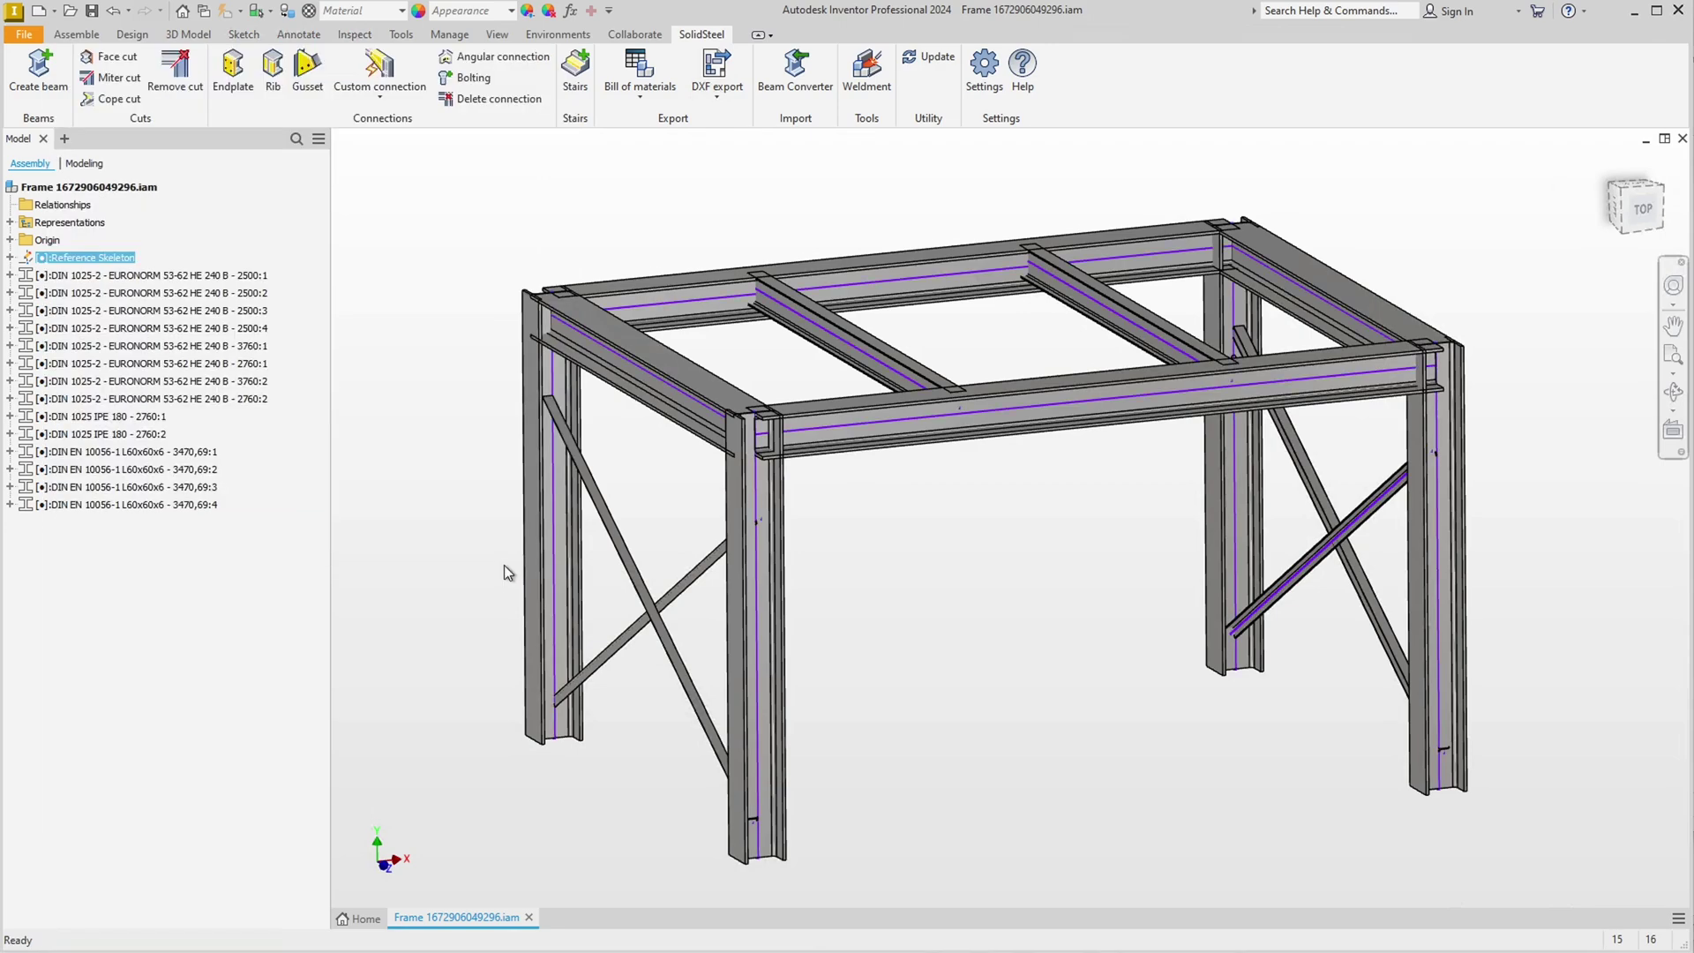
left_click(100, 503, "shift")
key("alt")
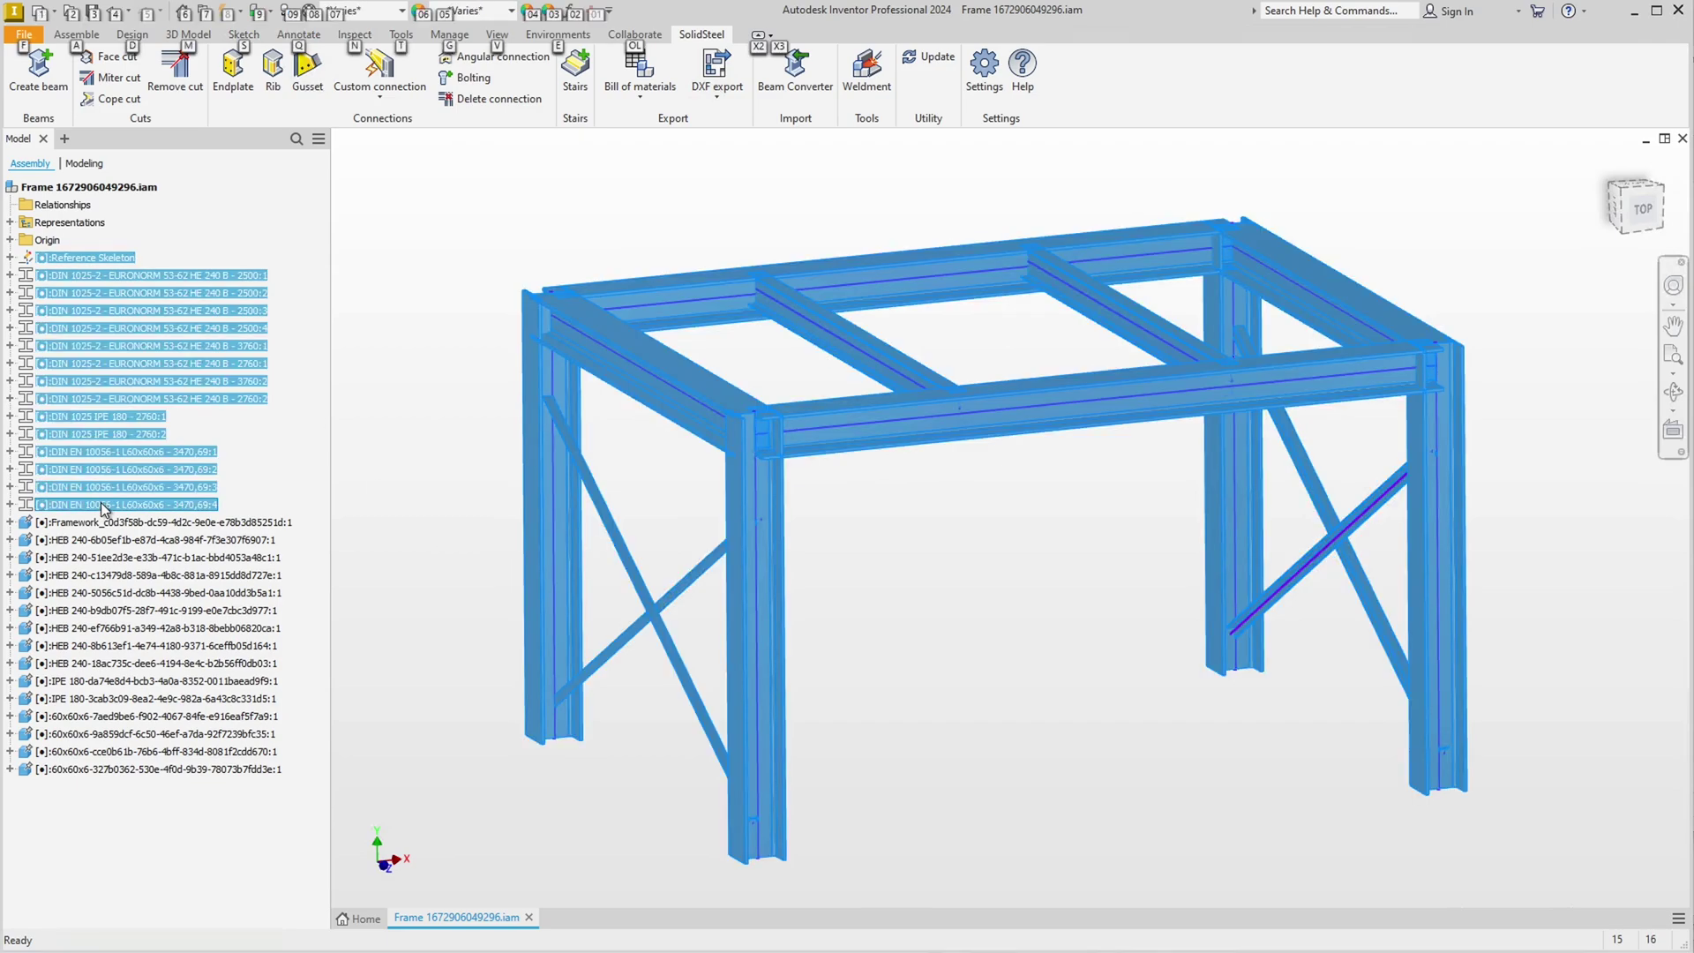
key("Escape")
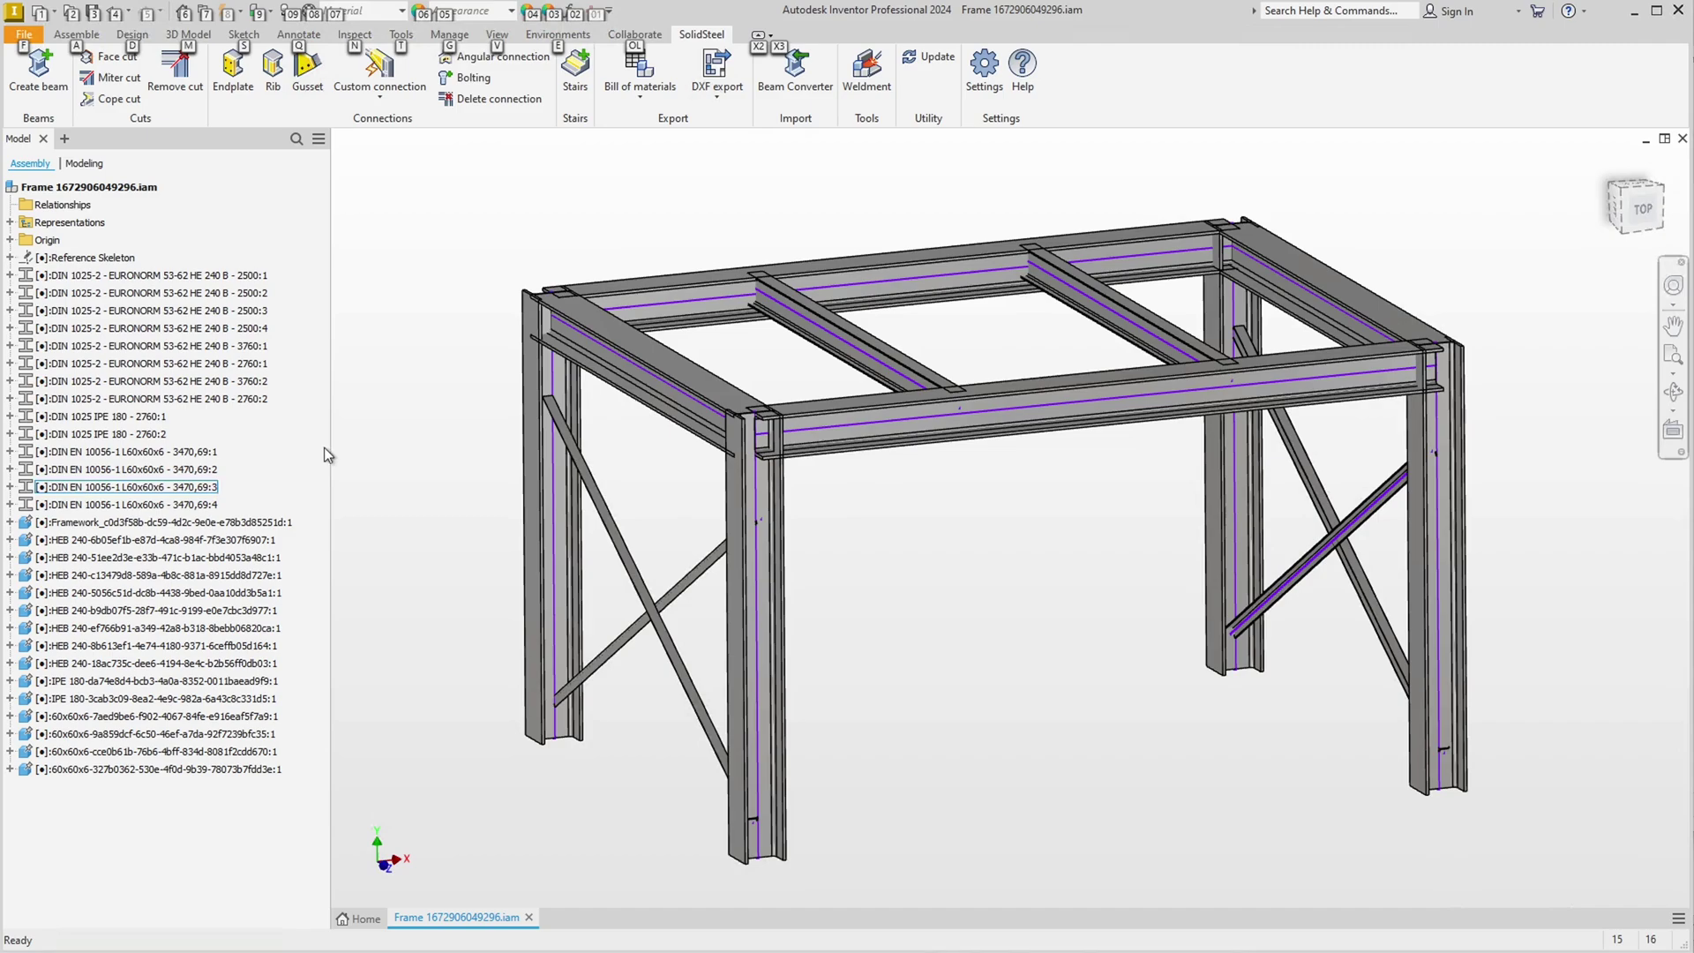
key("Escape")
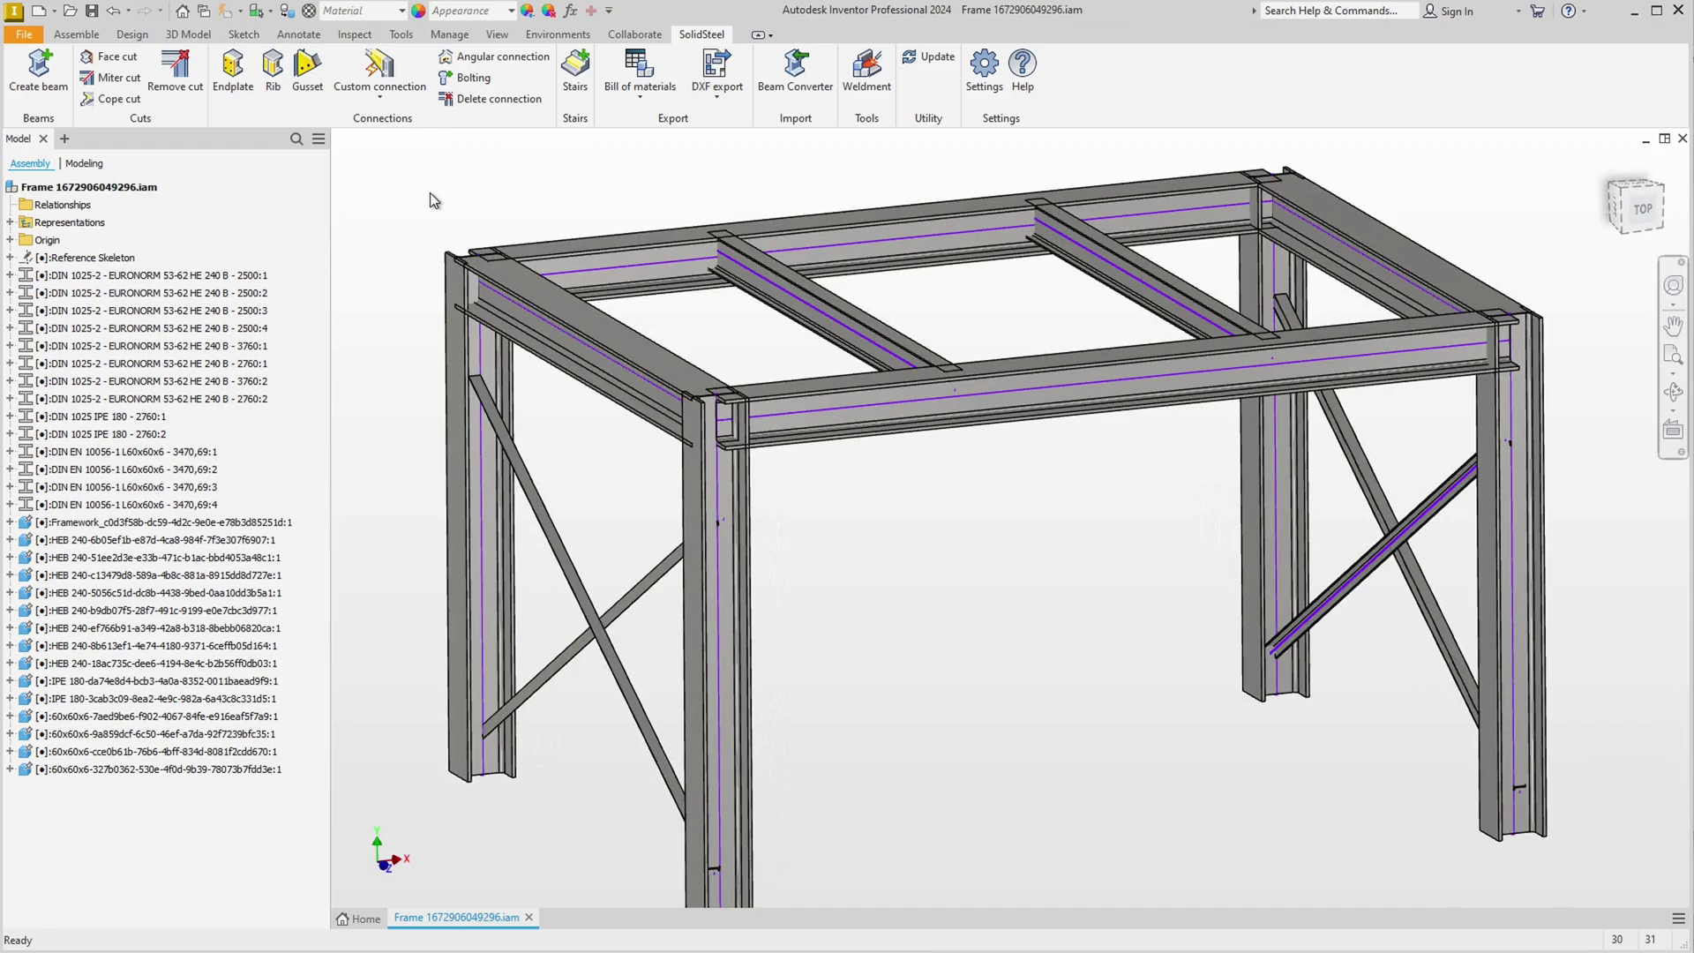
Build the DemoFrameCorner AI connection from the front top beam to the right column at all matching corners
left_click(382, 77)
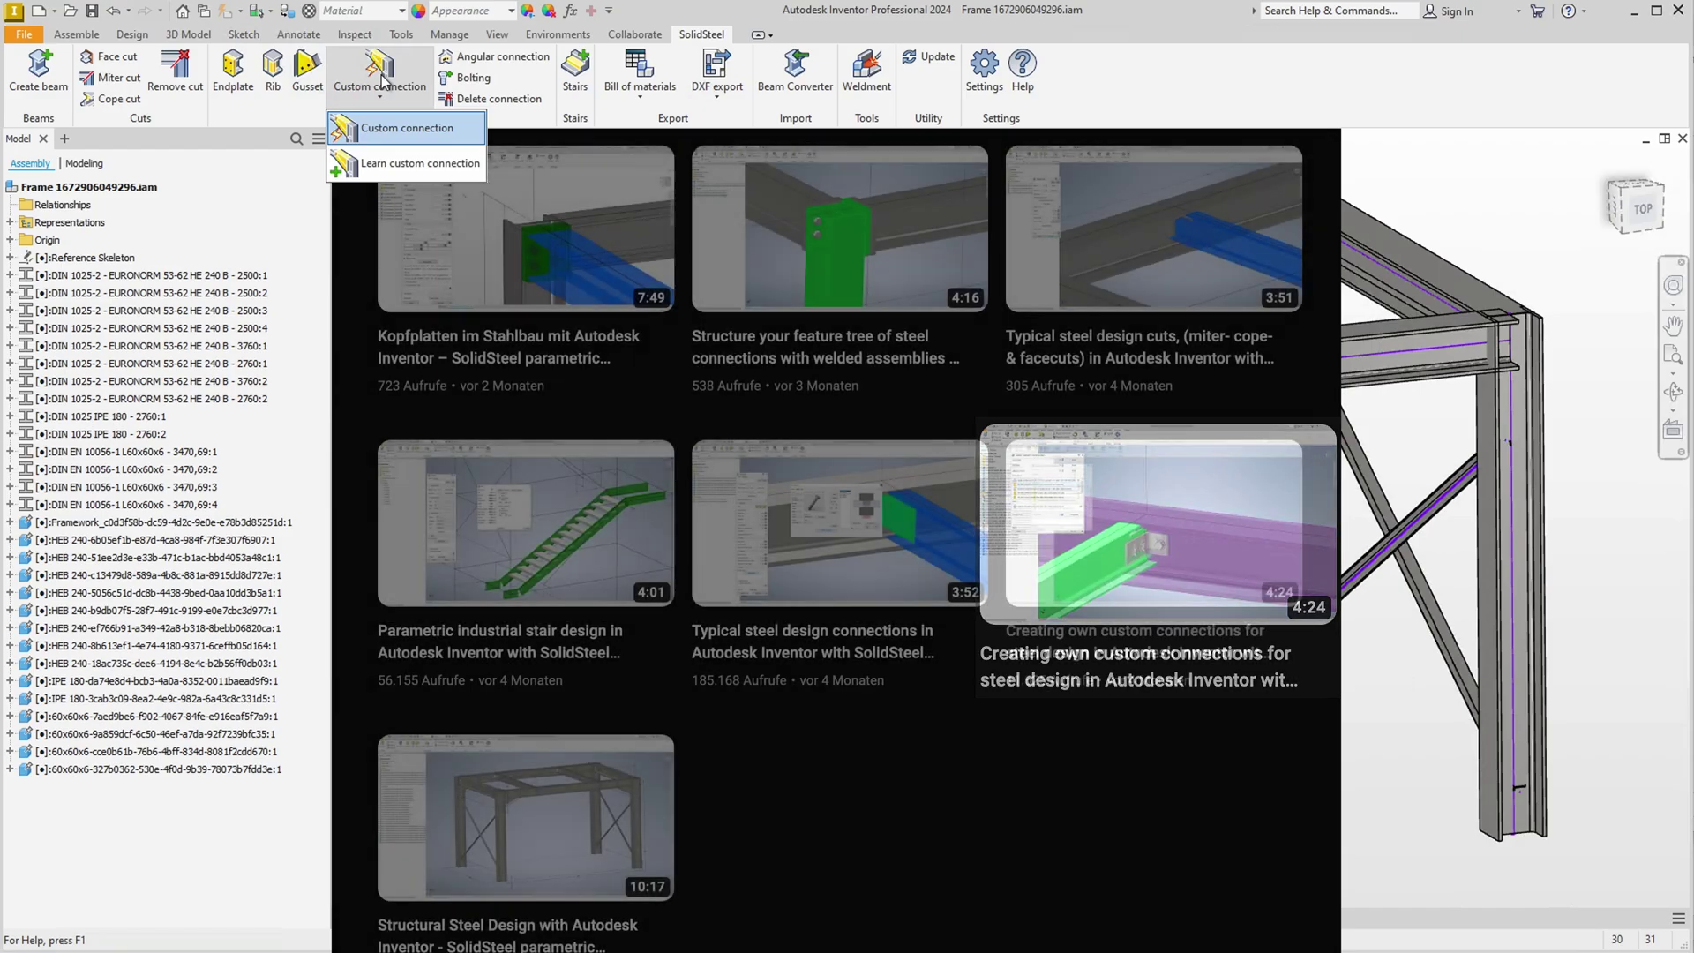
left_click(407, 128)
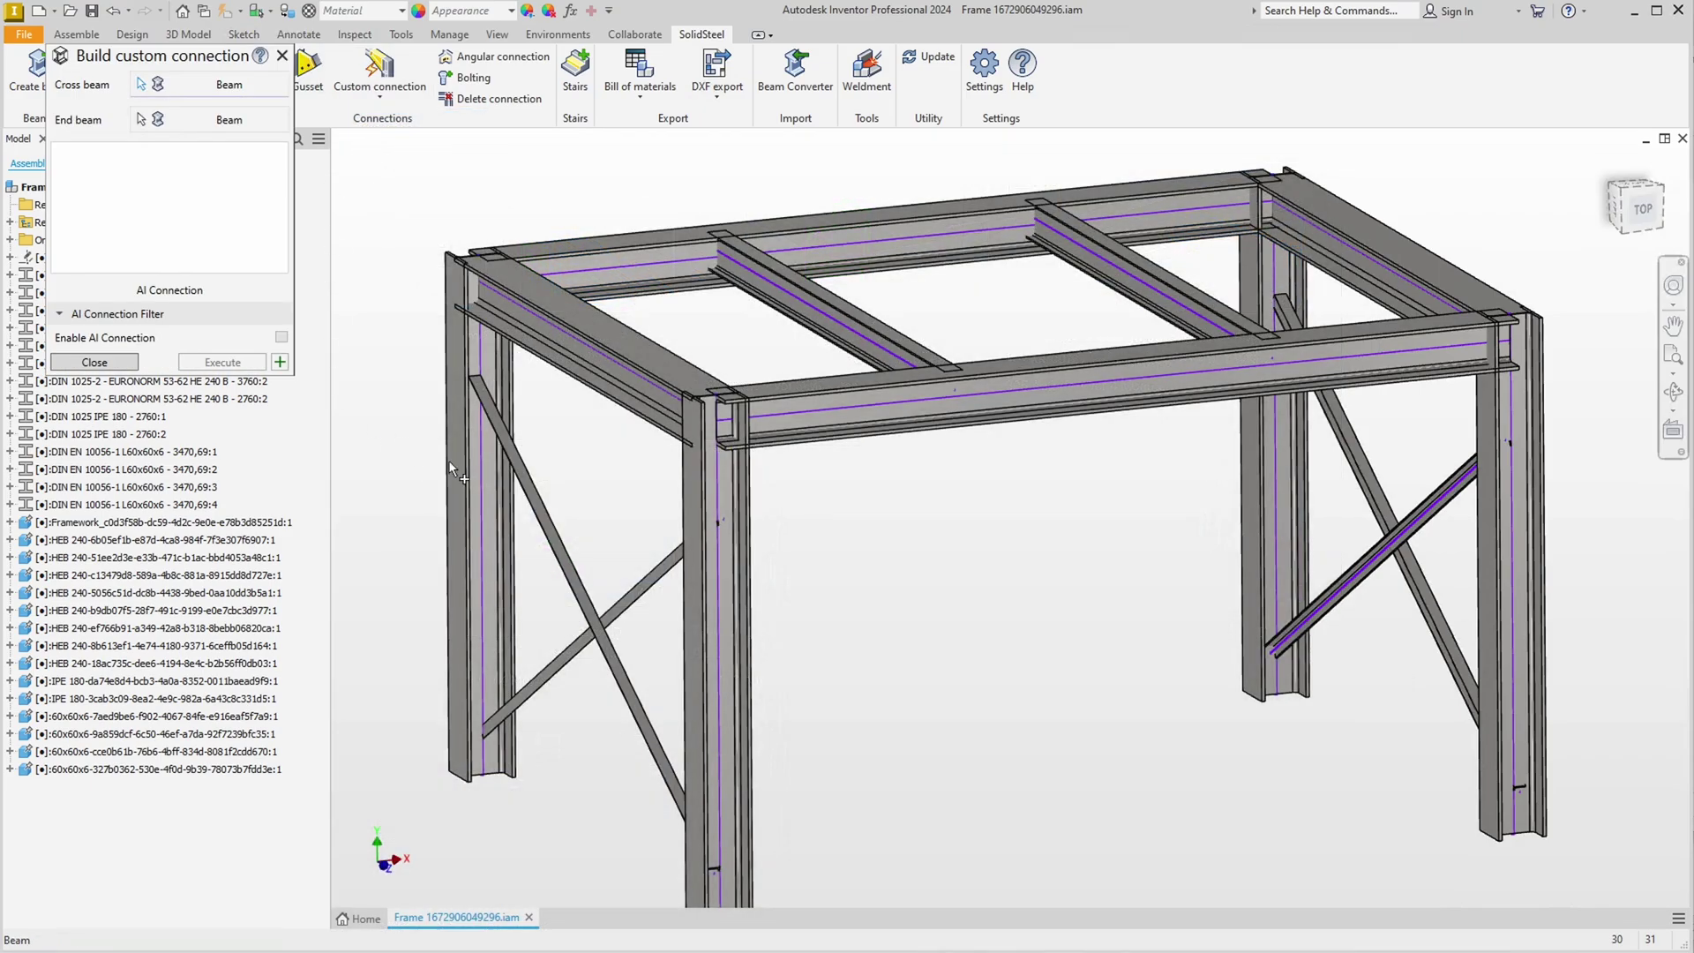
left_click(799, 408)
left_click(1511, 425)
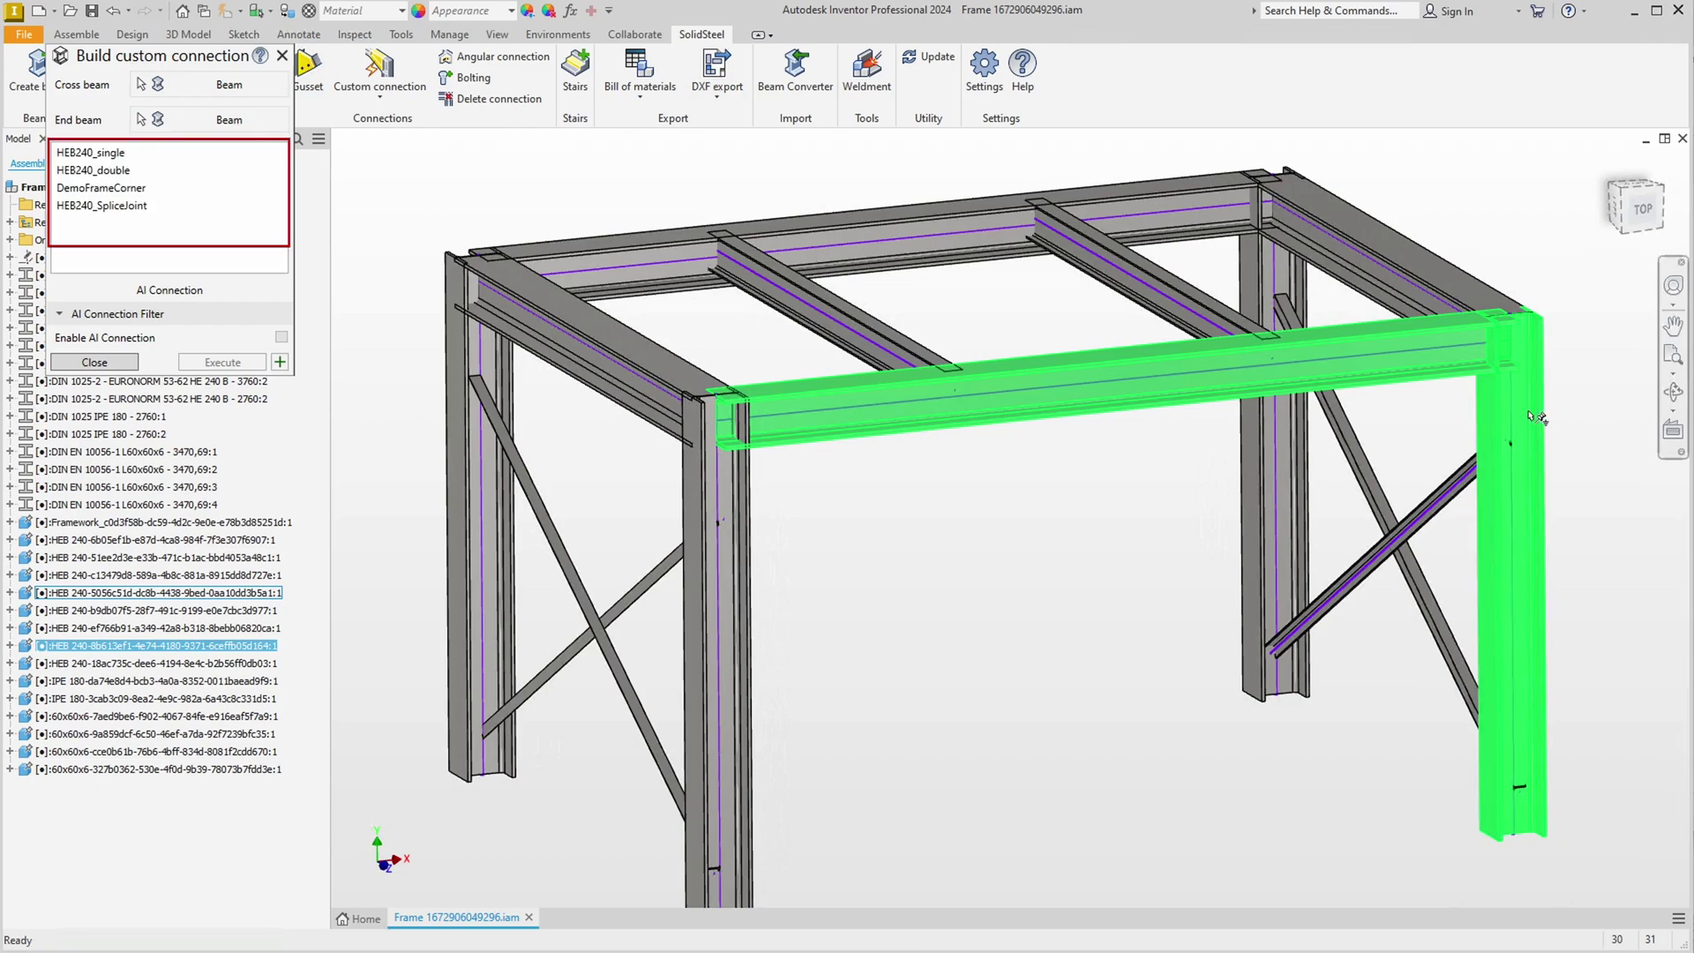
left_click(96, 188)
double_click(96, 188)
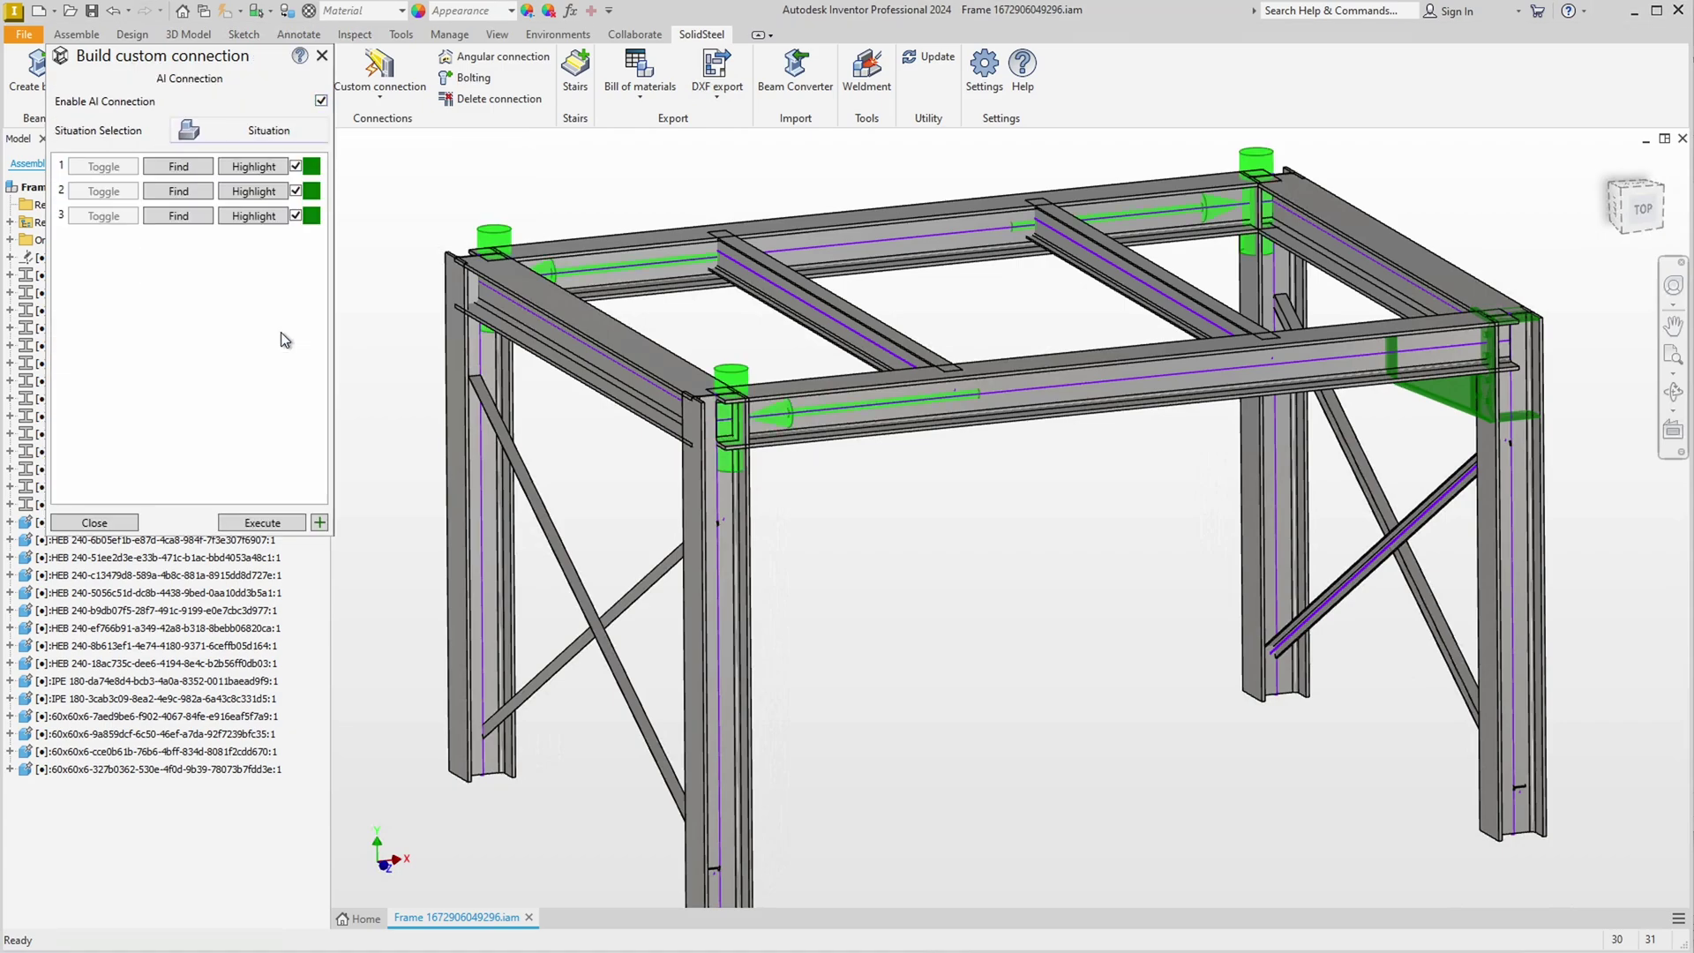
left_click(262, 523)
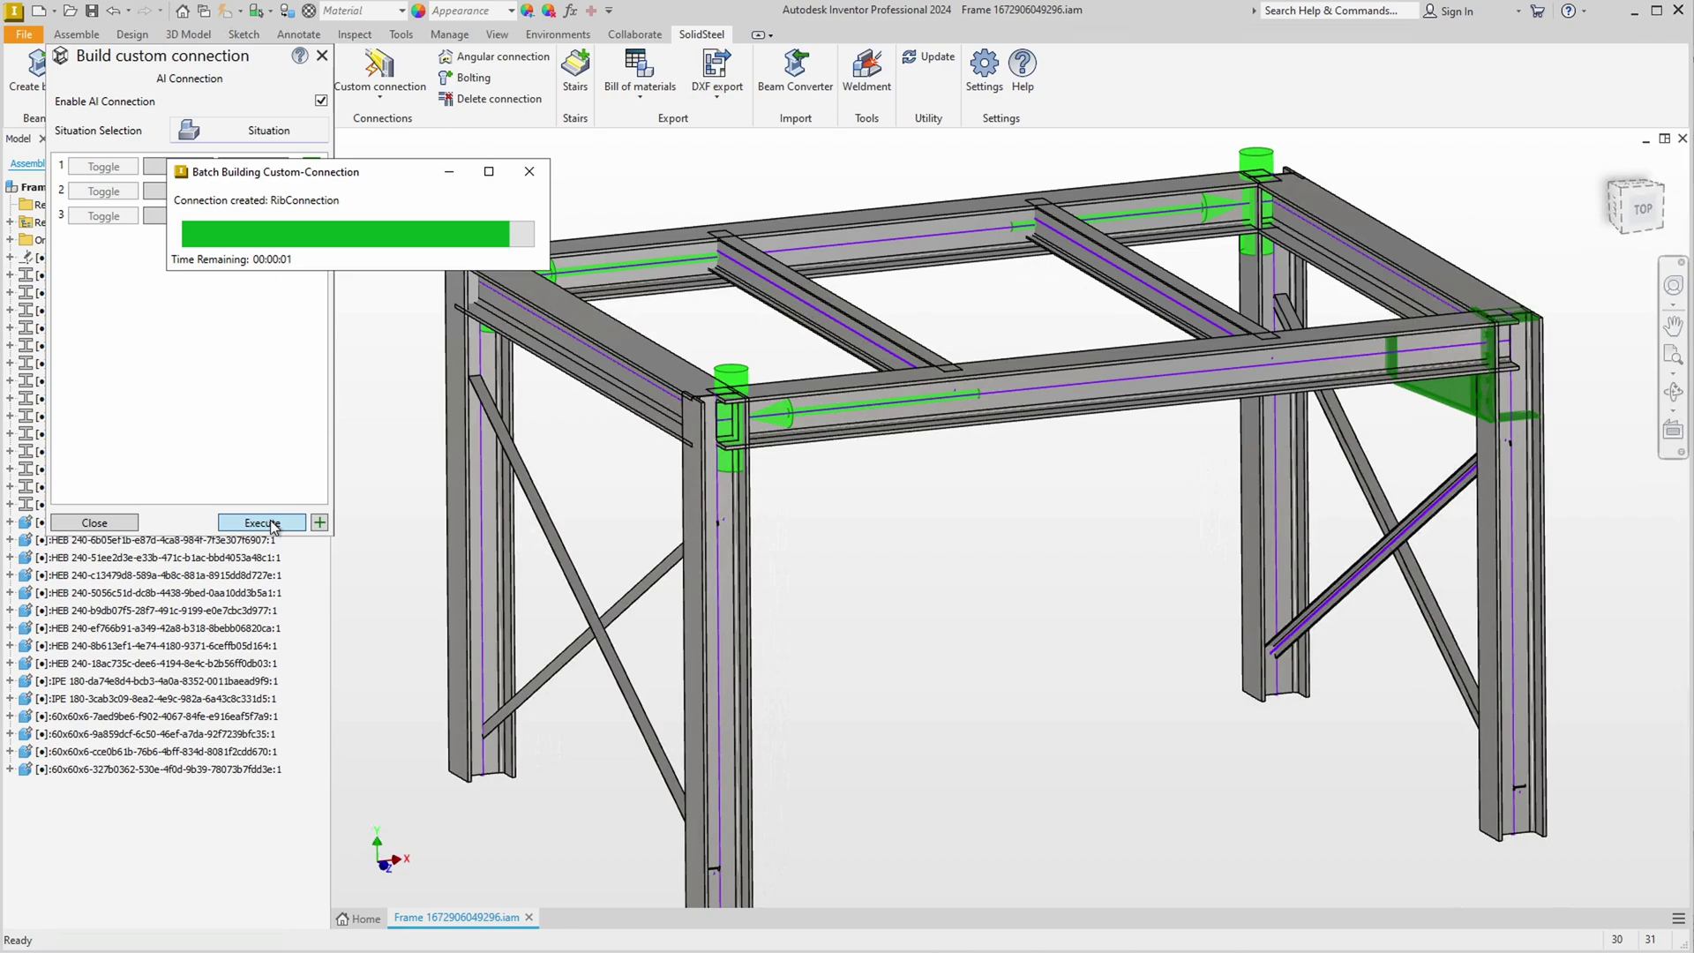
key("Escape")
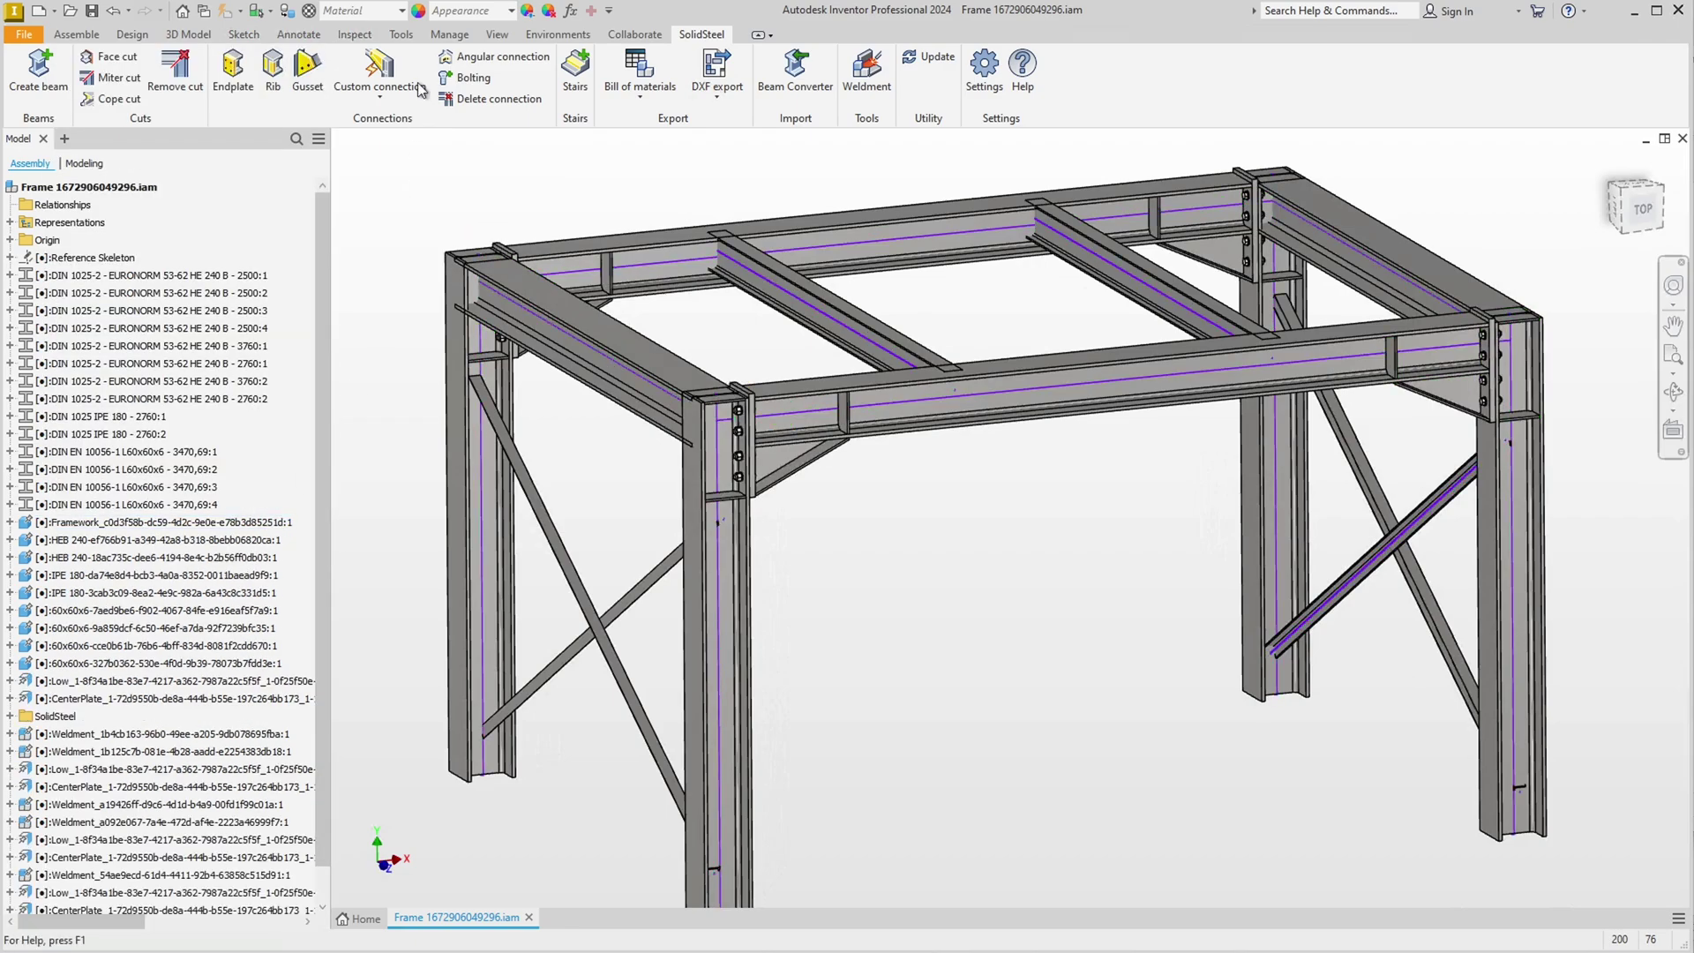
Build the HEB240_double AI connection from the left top beam to the left column at all similar joints
left_click(380, 86)
key("Escape")
left_click(380, 86)
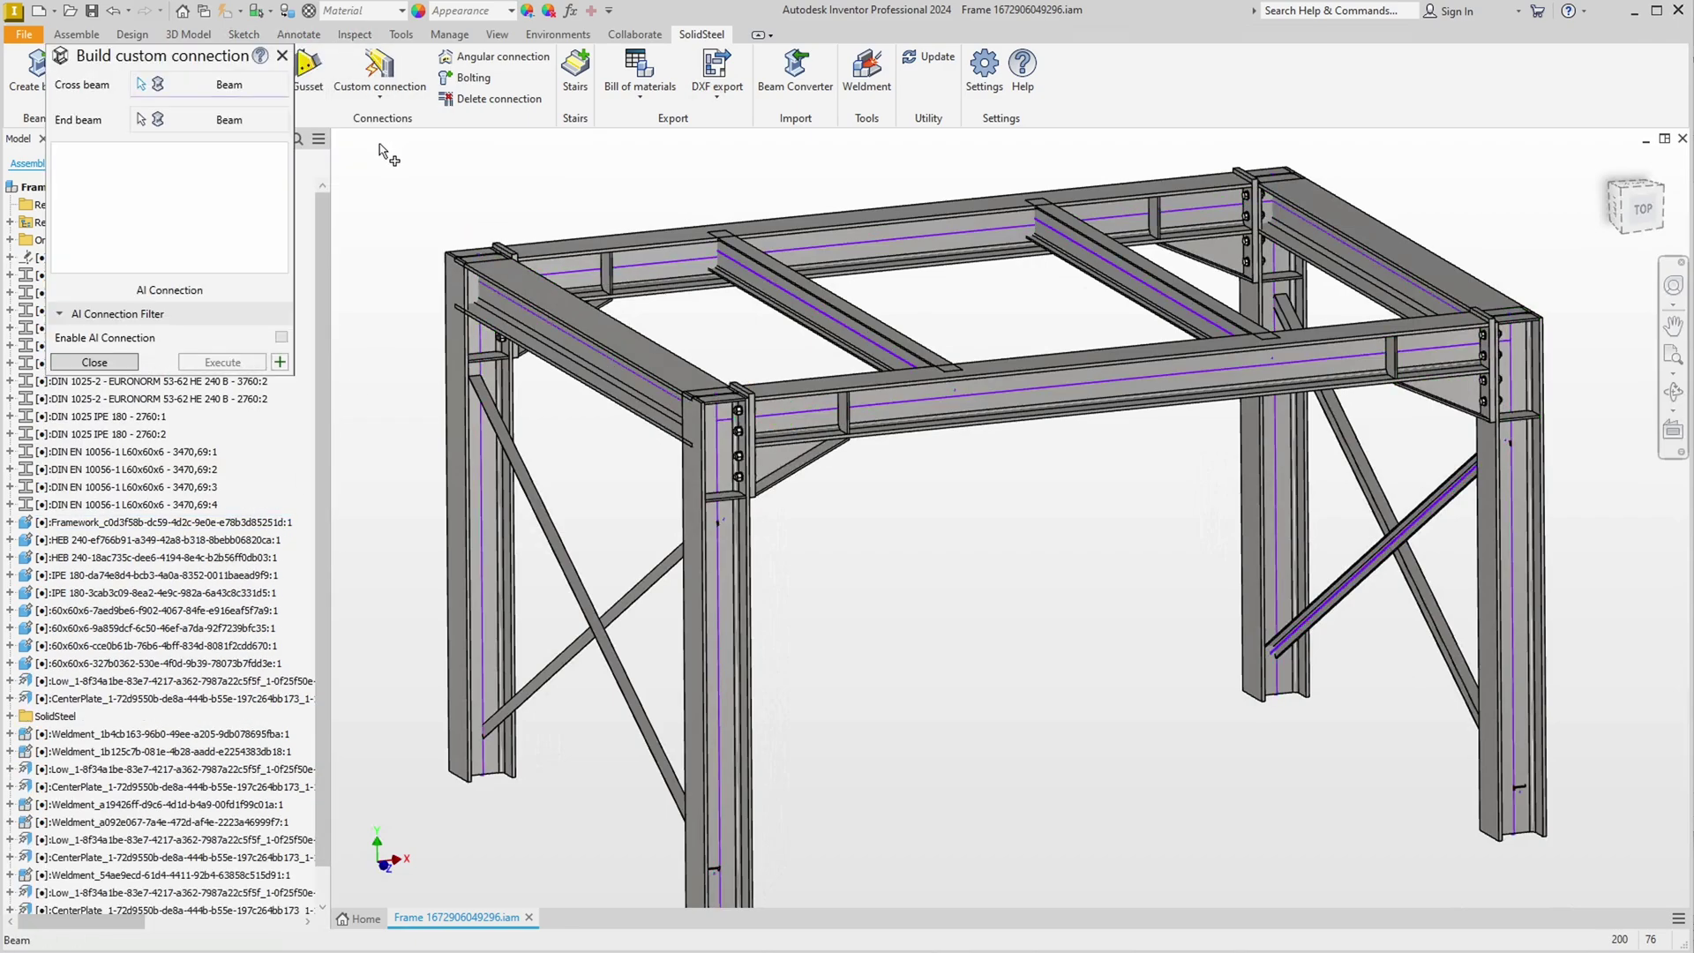
left_click(518, 326)
left_click(466, 313)
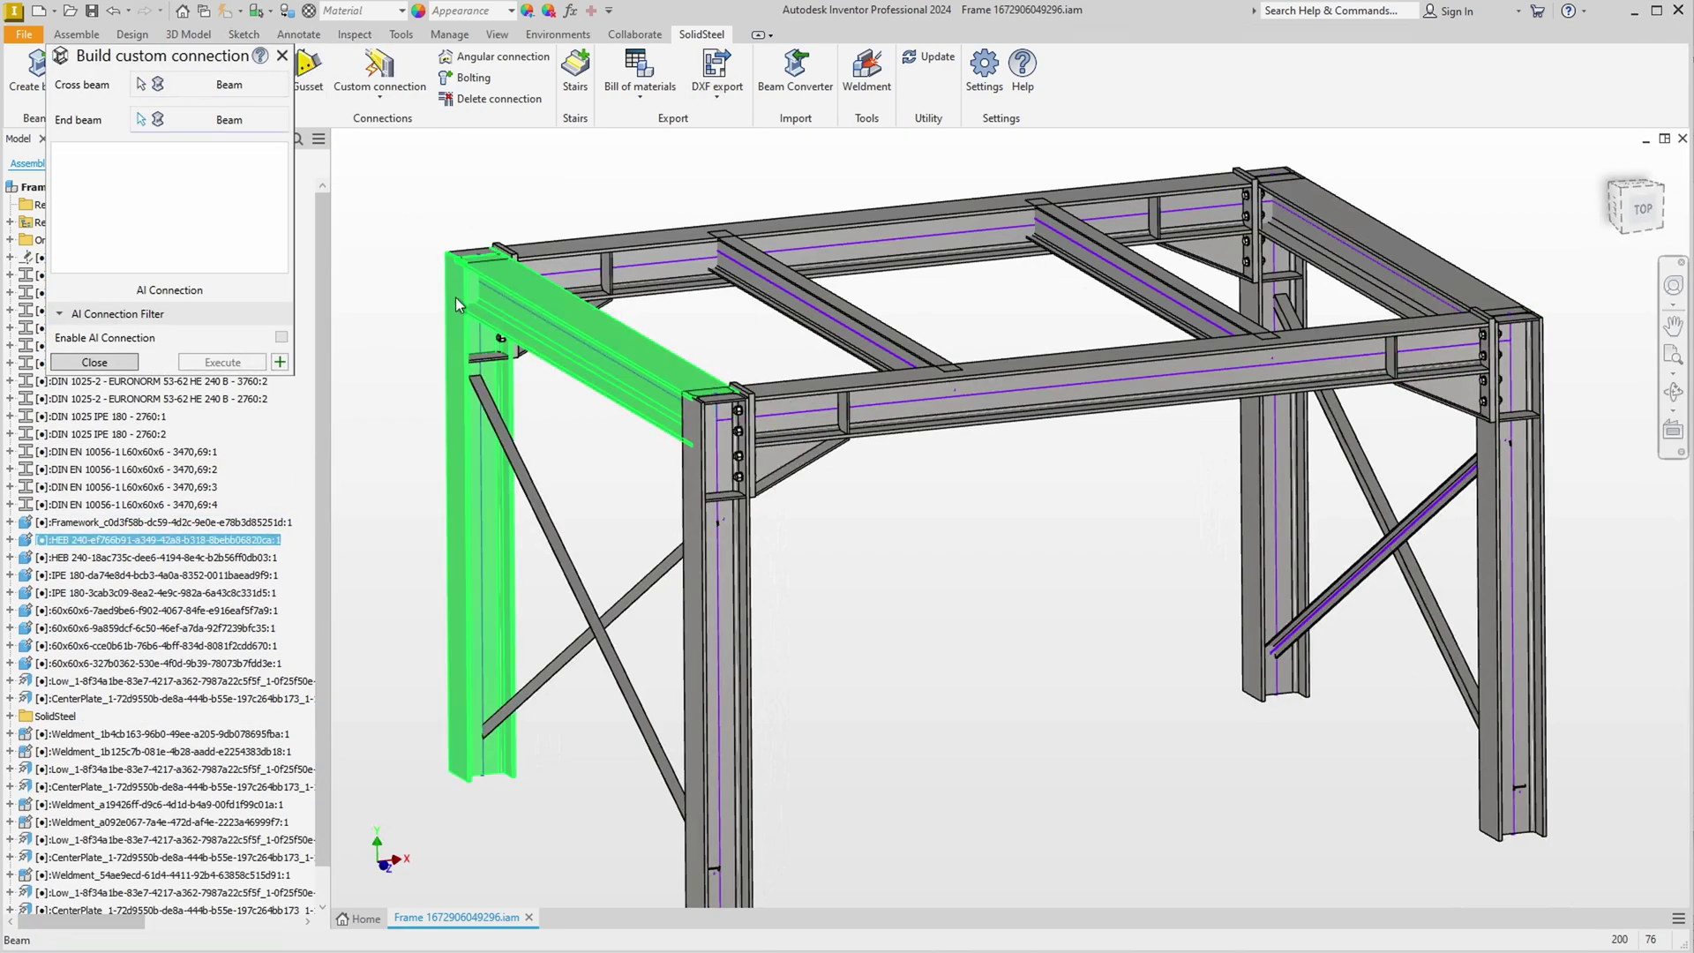
left_click(112, 172)
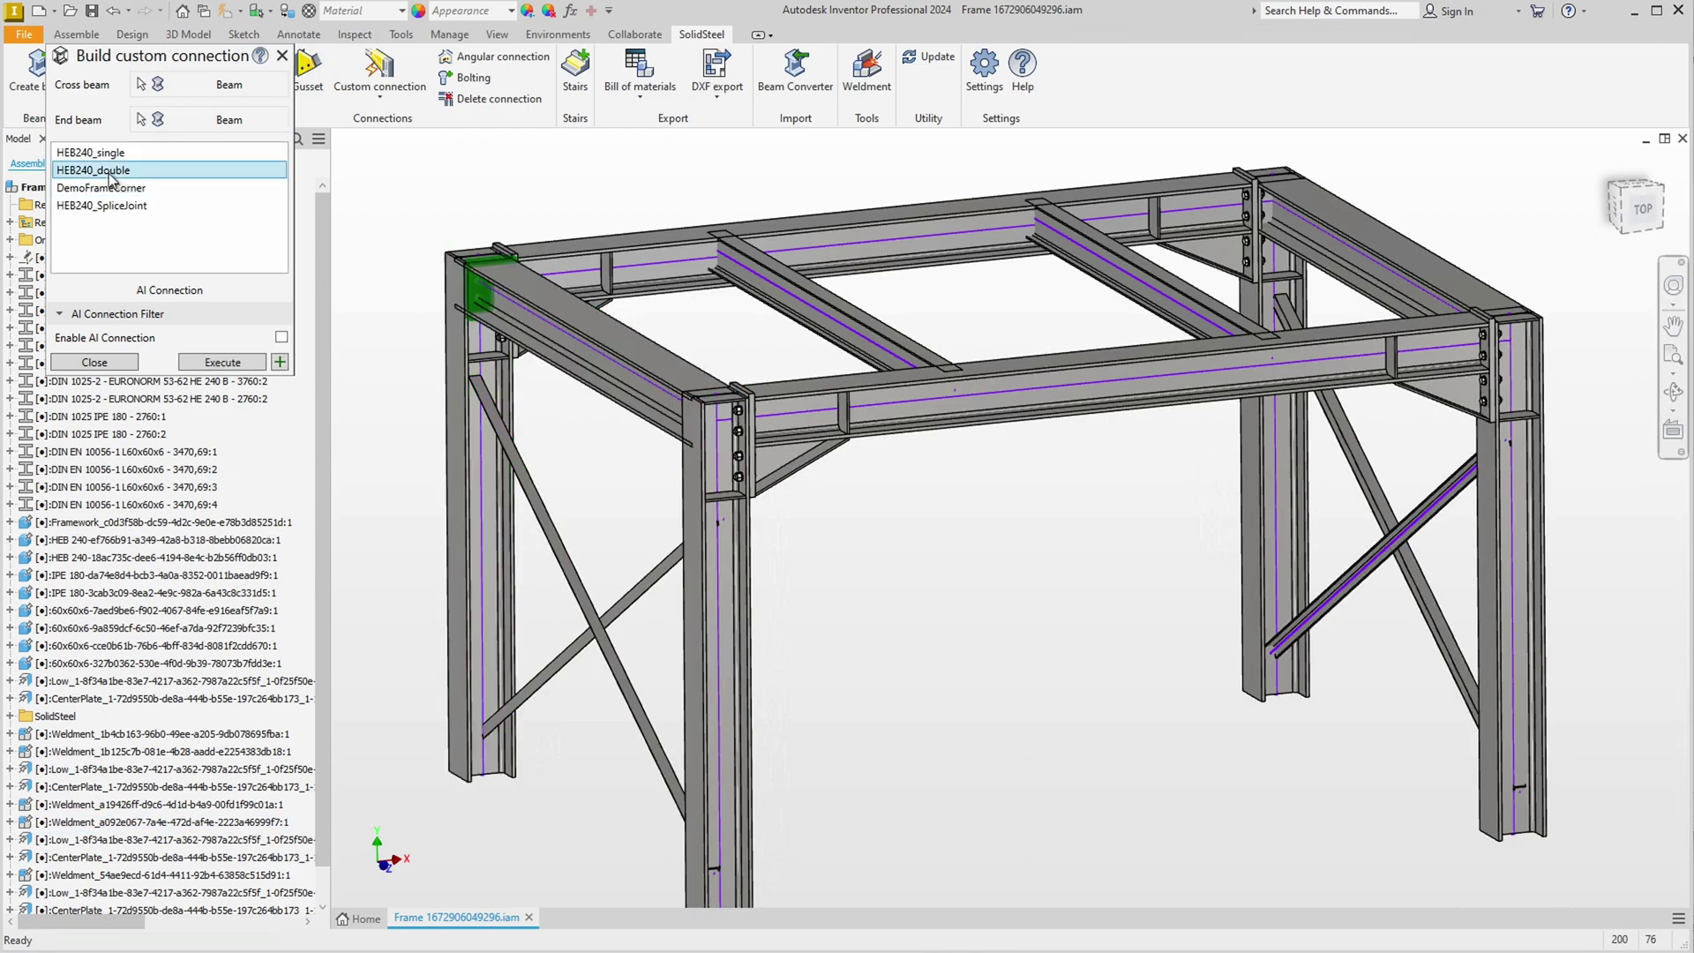
left_click(280, 342)
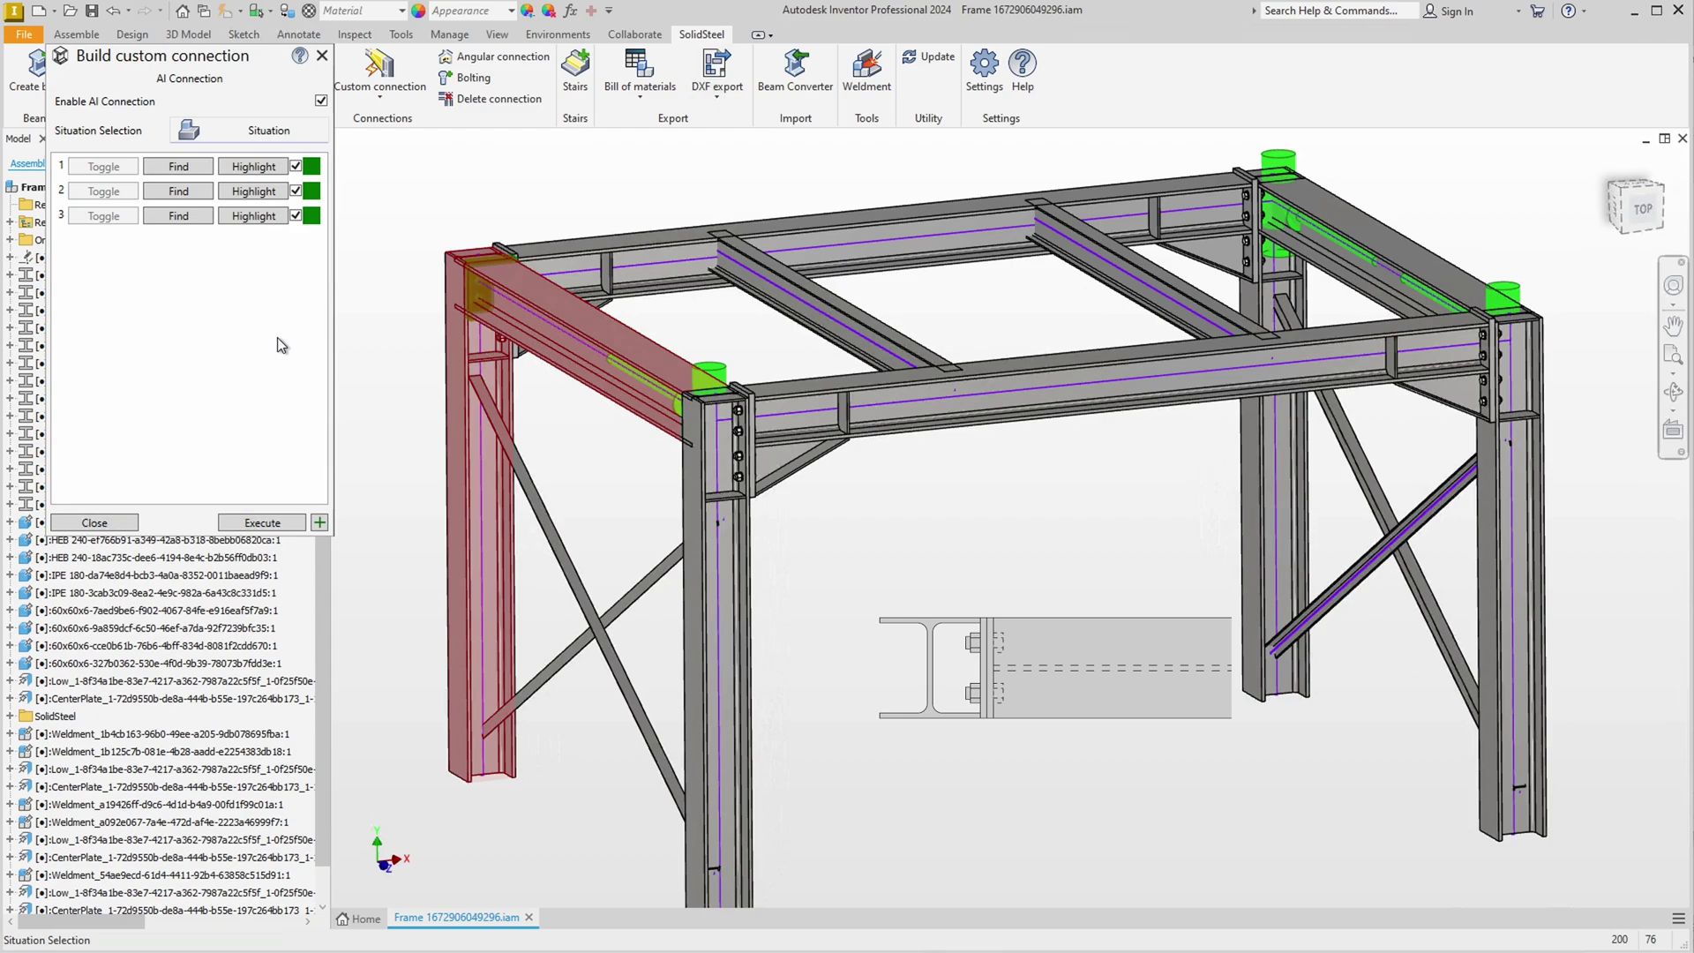
left_click(262, 521)
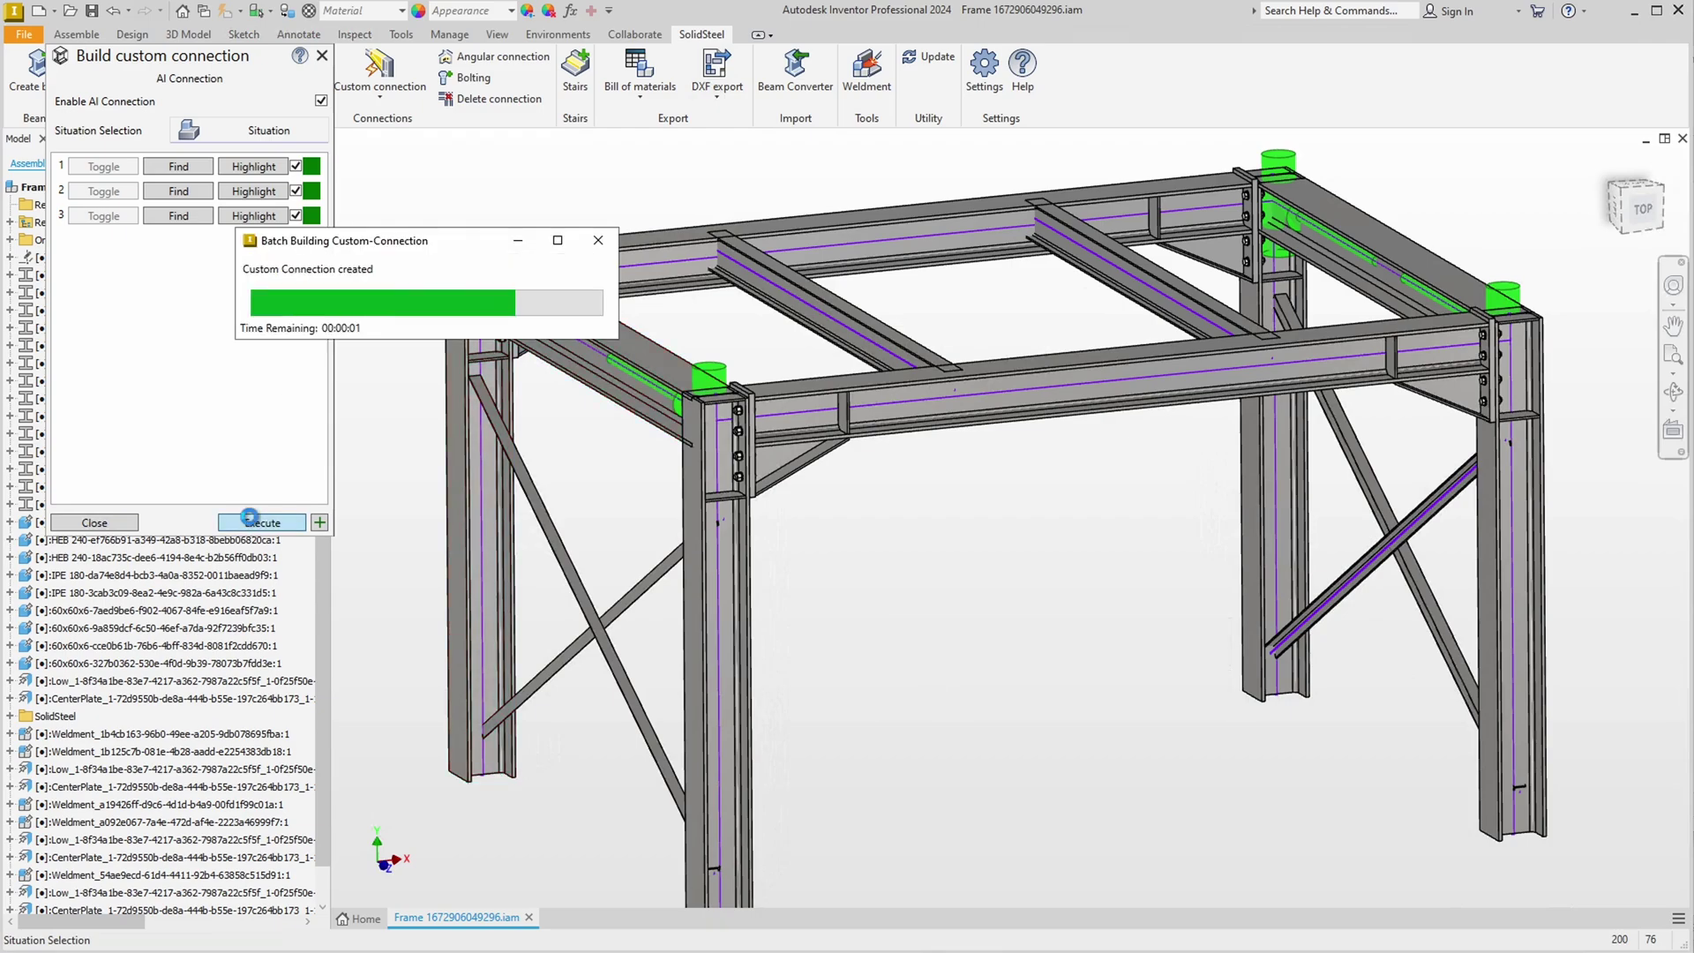
left_click(251, 522)
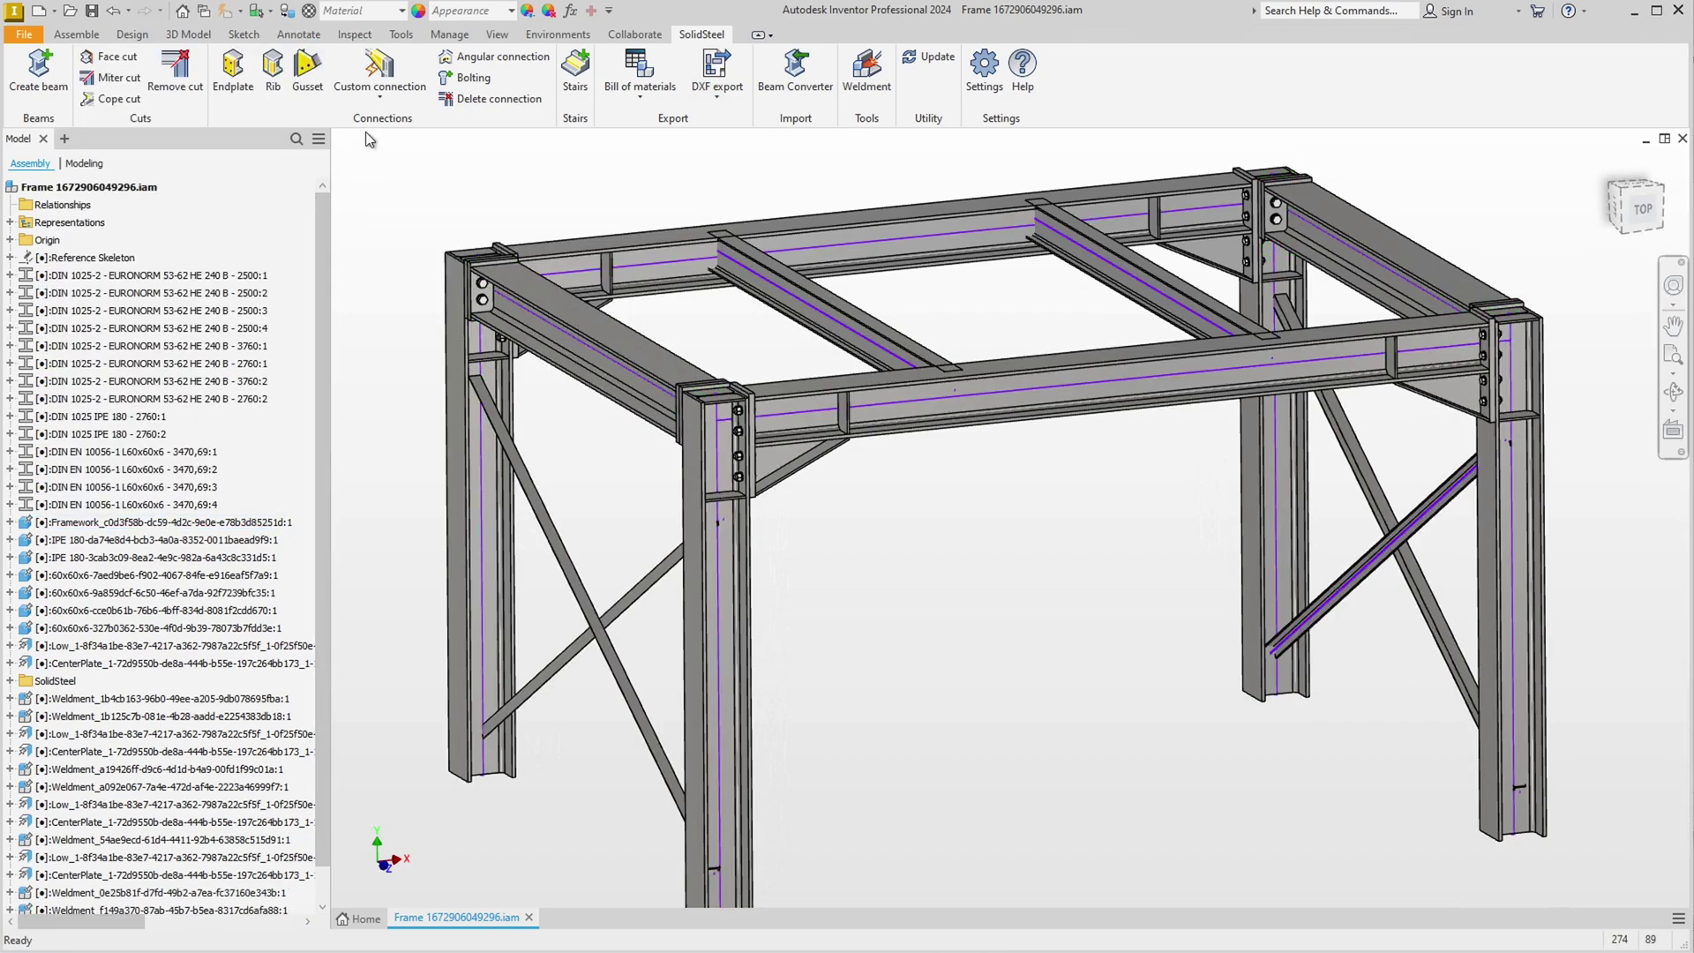
Run the DoubleClipAngle AI connection from a roof cross beam across all detected situations
left_click(381, 73)
left_click(369, 125)
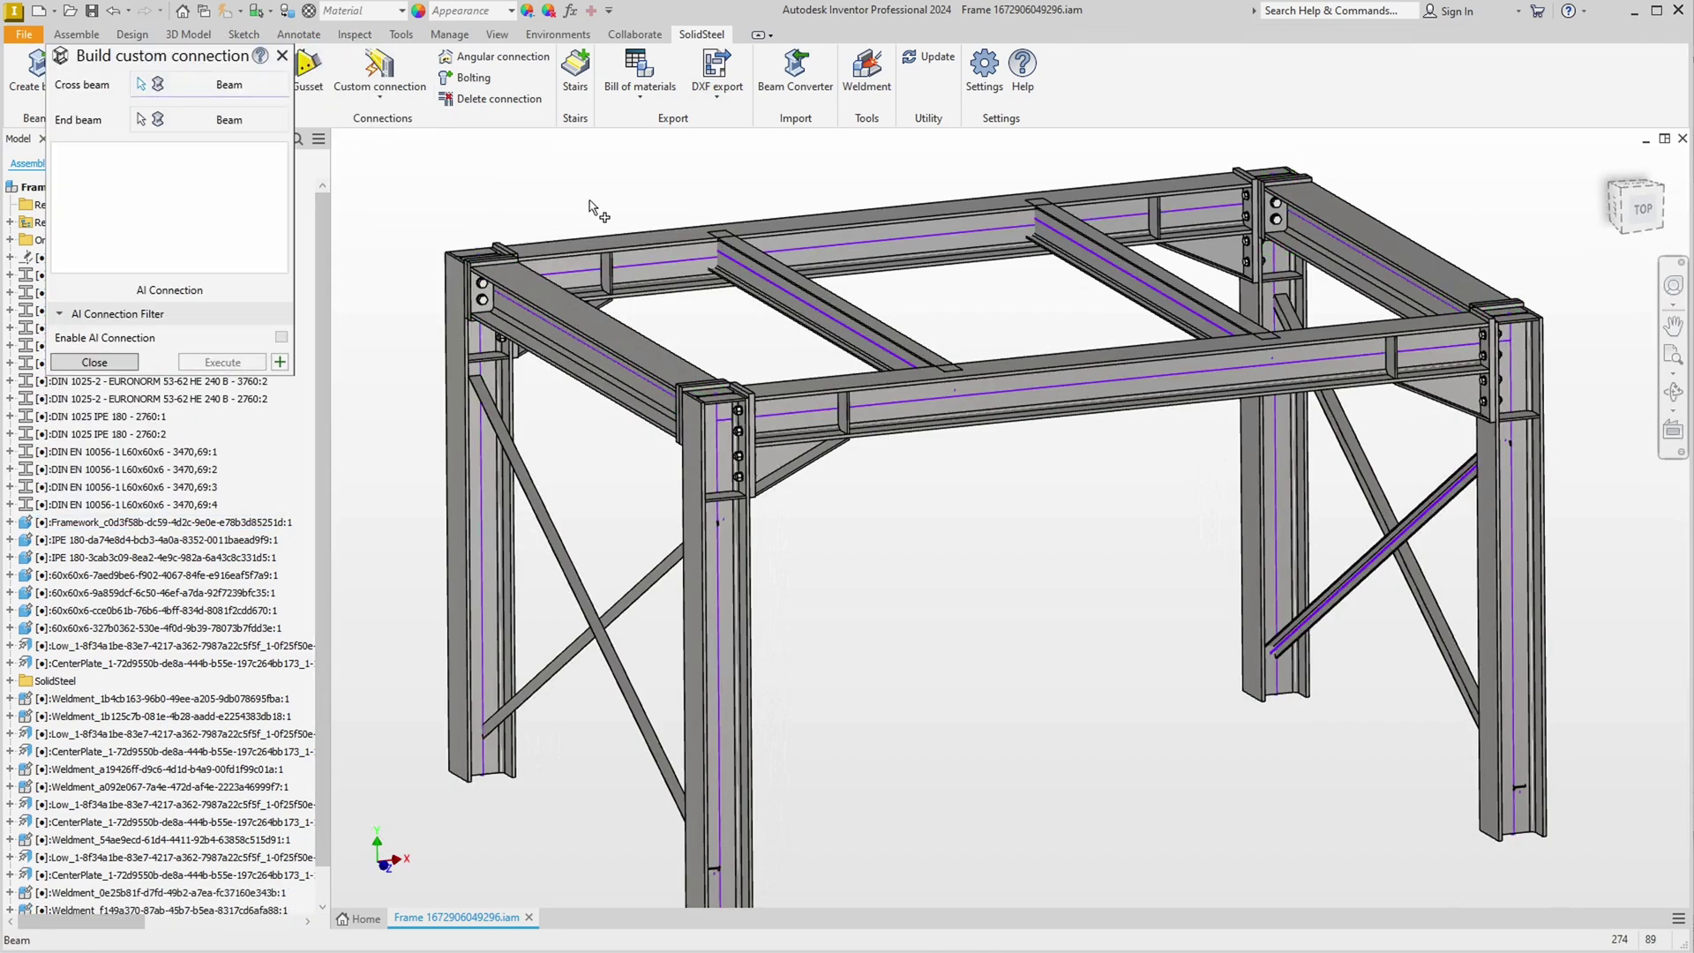
left_click(726, 268)
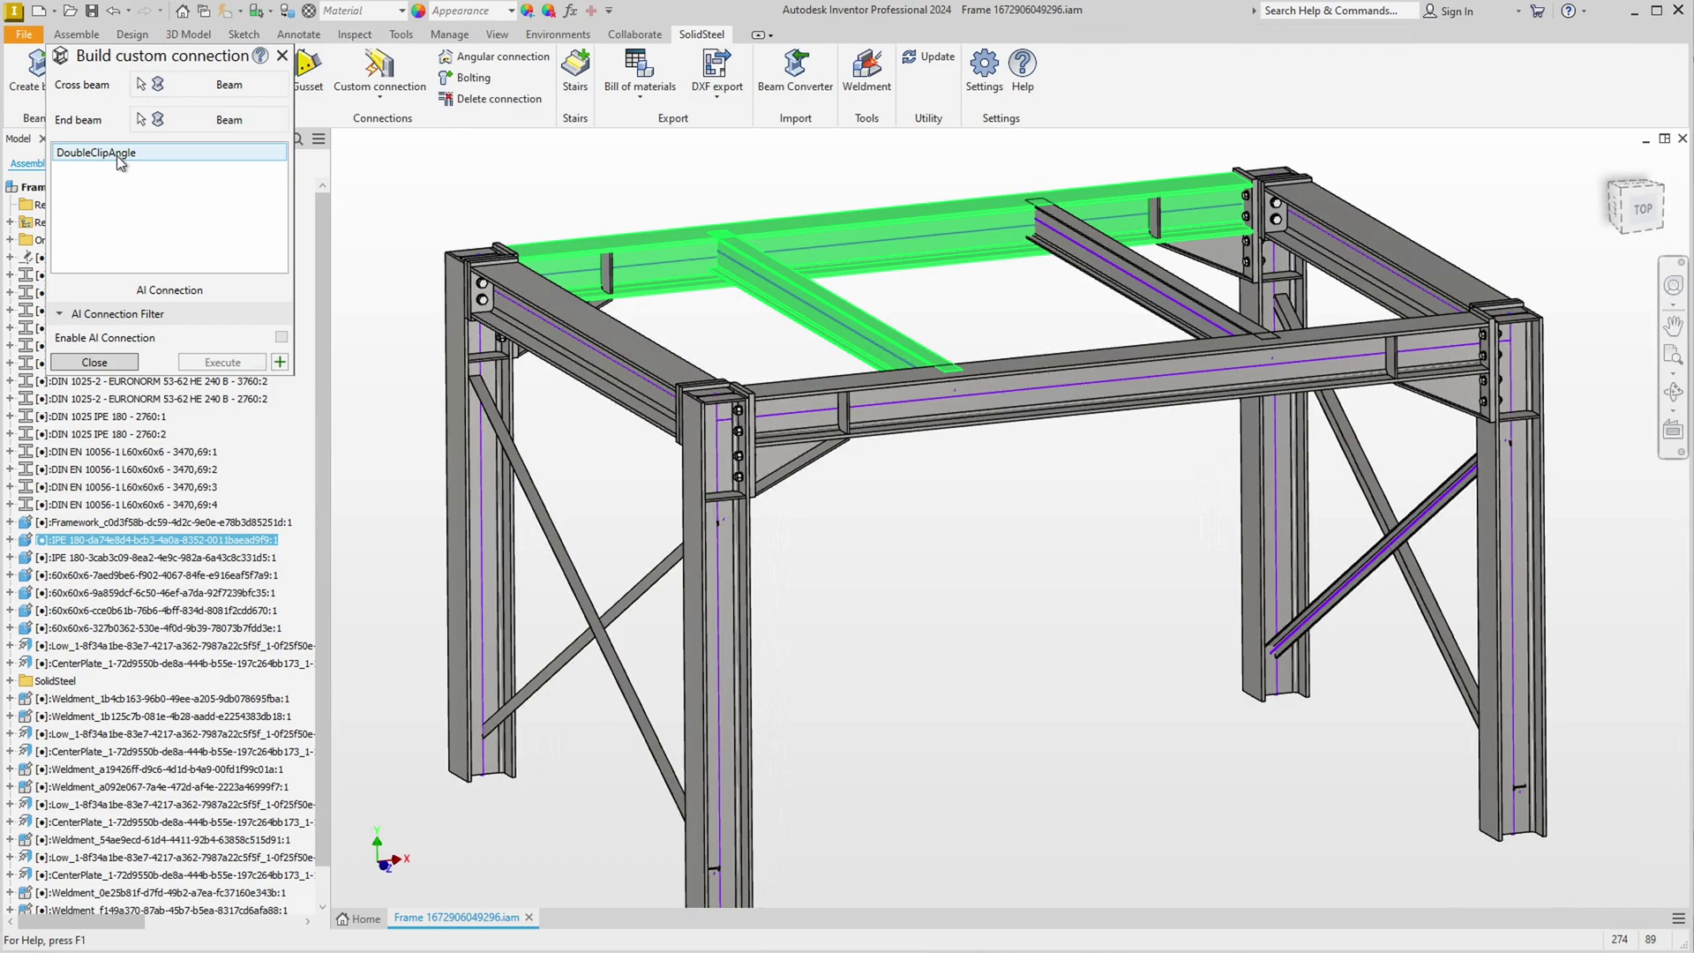
left_click(112, 153)
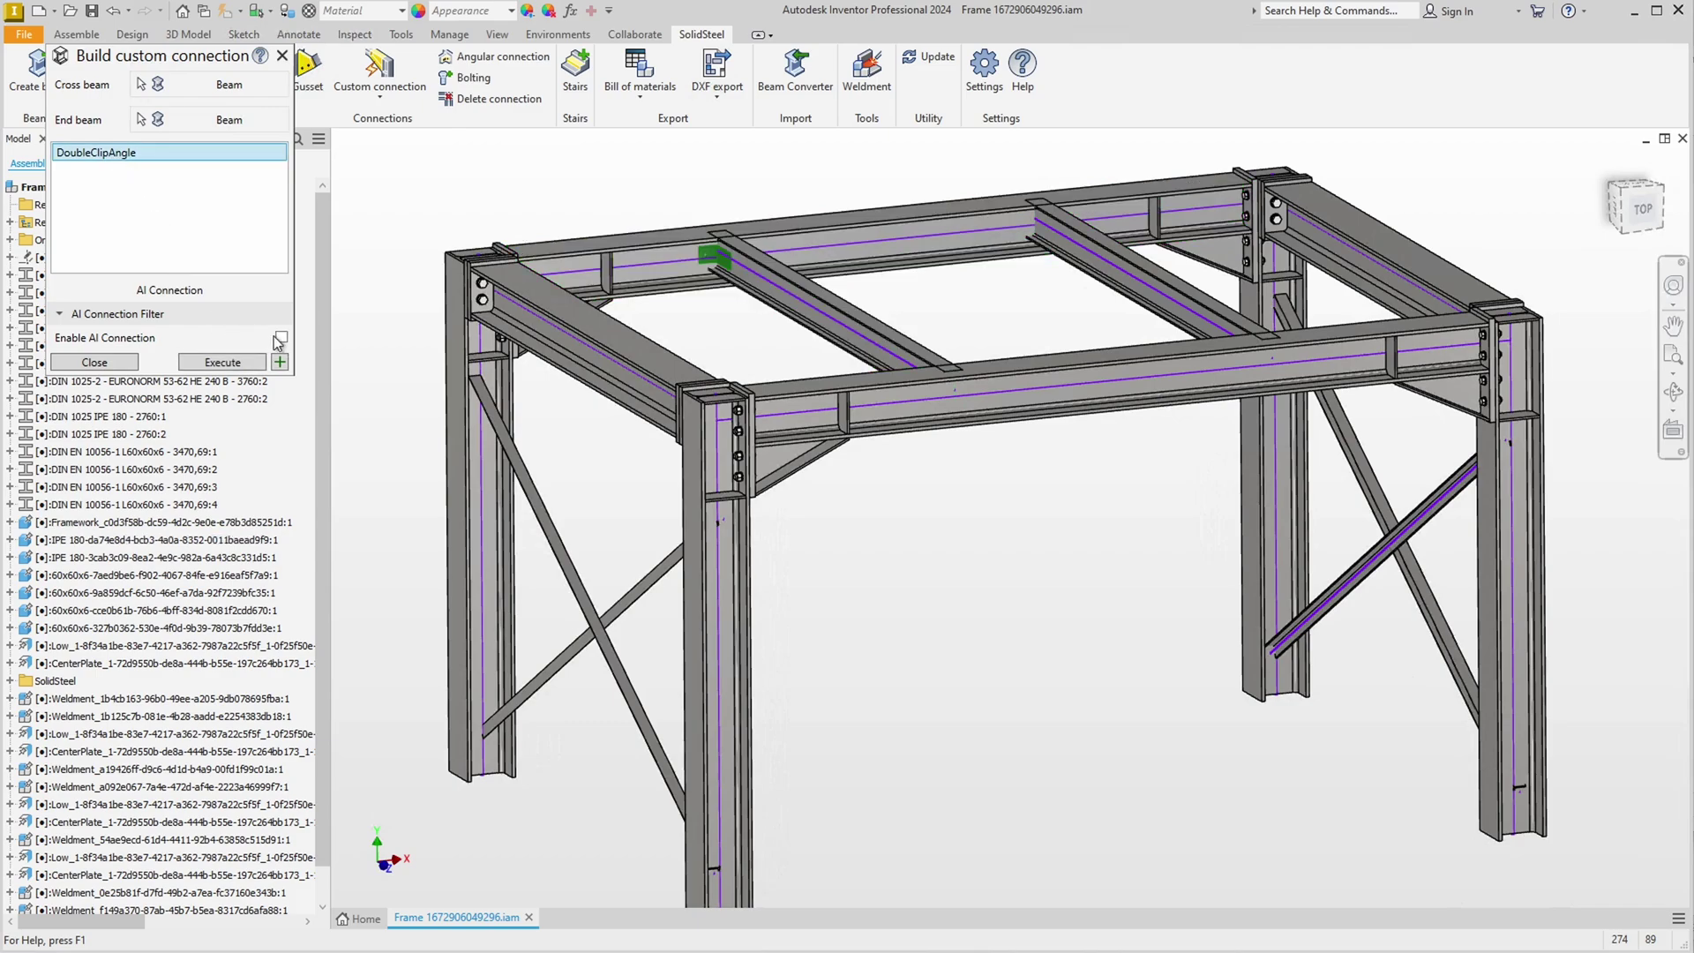
left_click(279, 340)
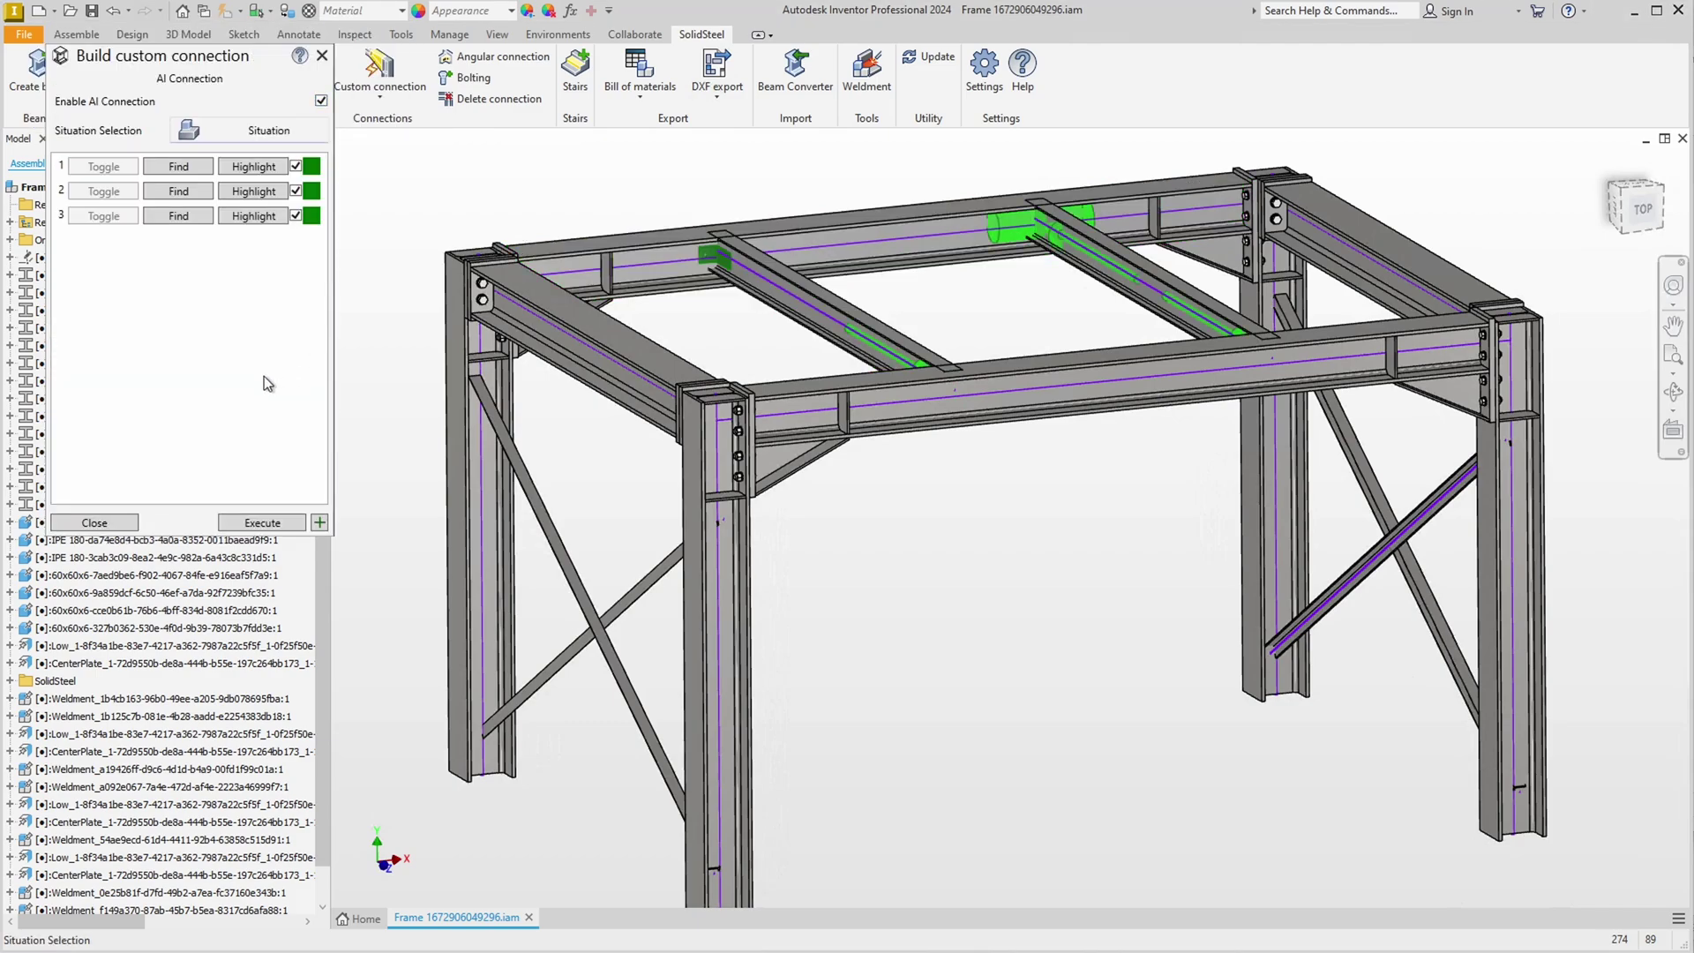
left_click(252, 523)
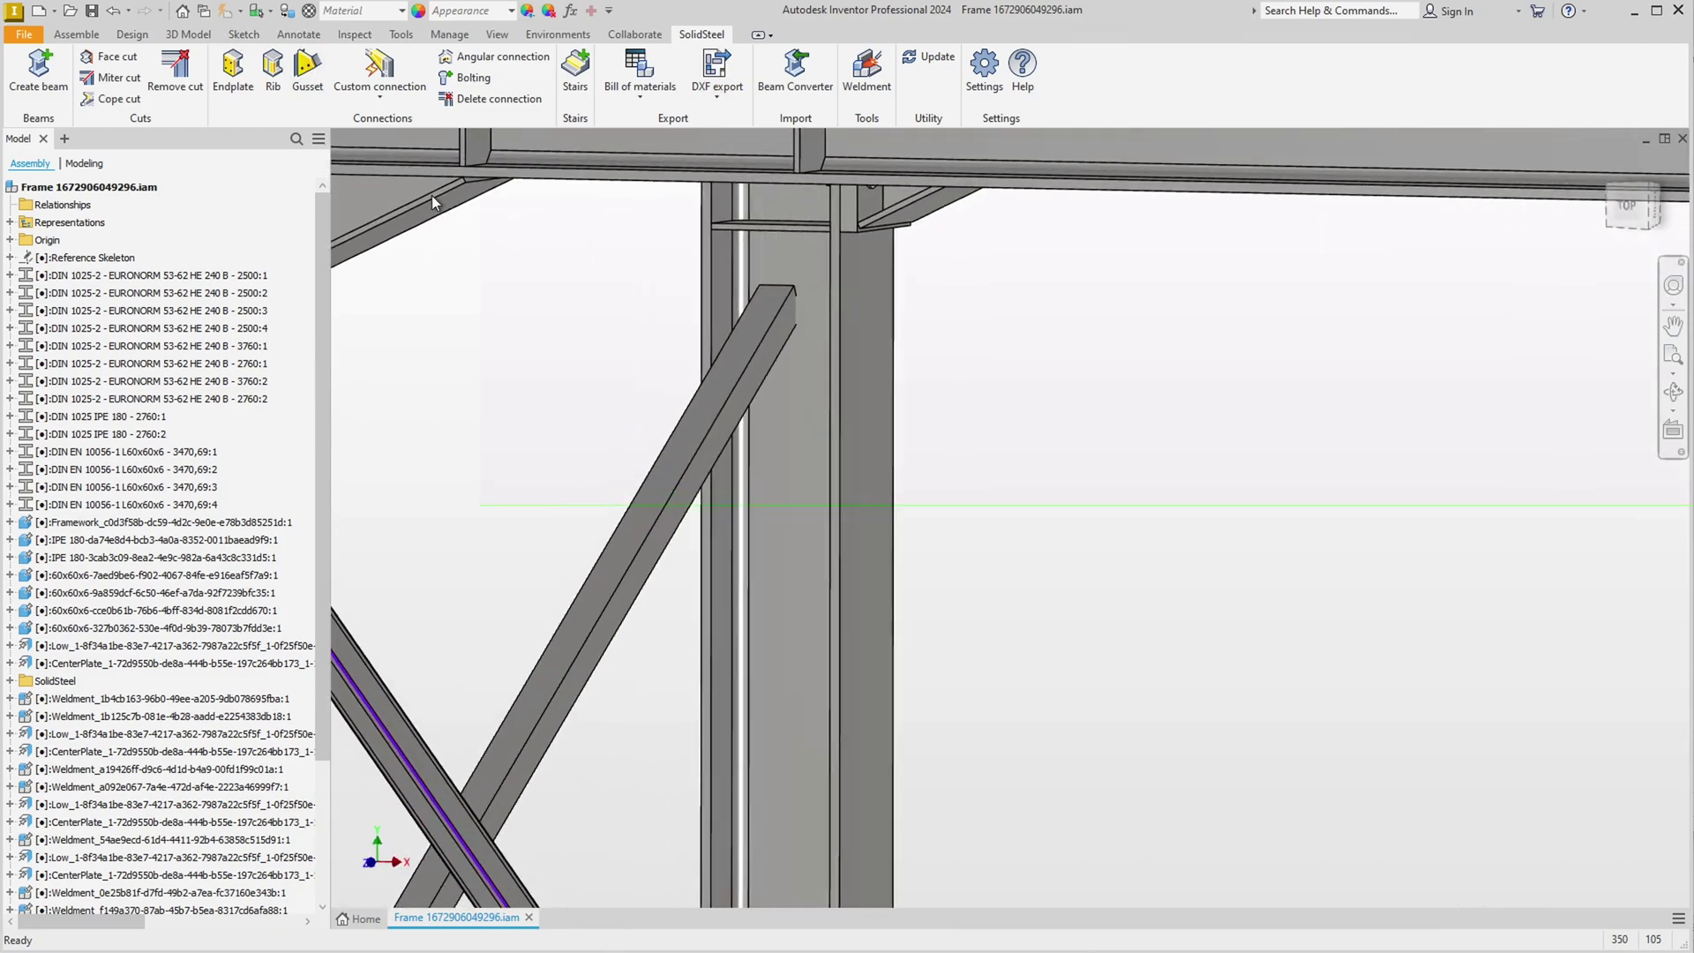
Start a gusset from the diagonal brace to the column with one bolt row 24 mm from the edge
left_click(307, 70)
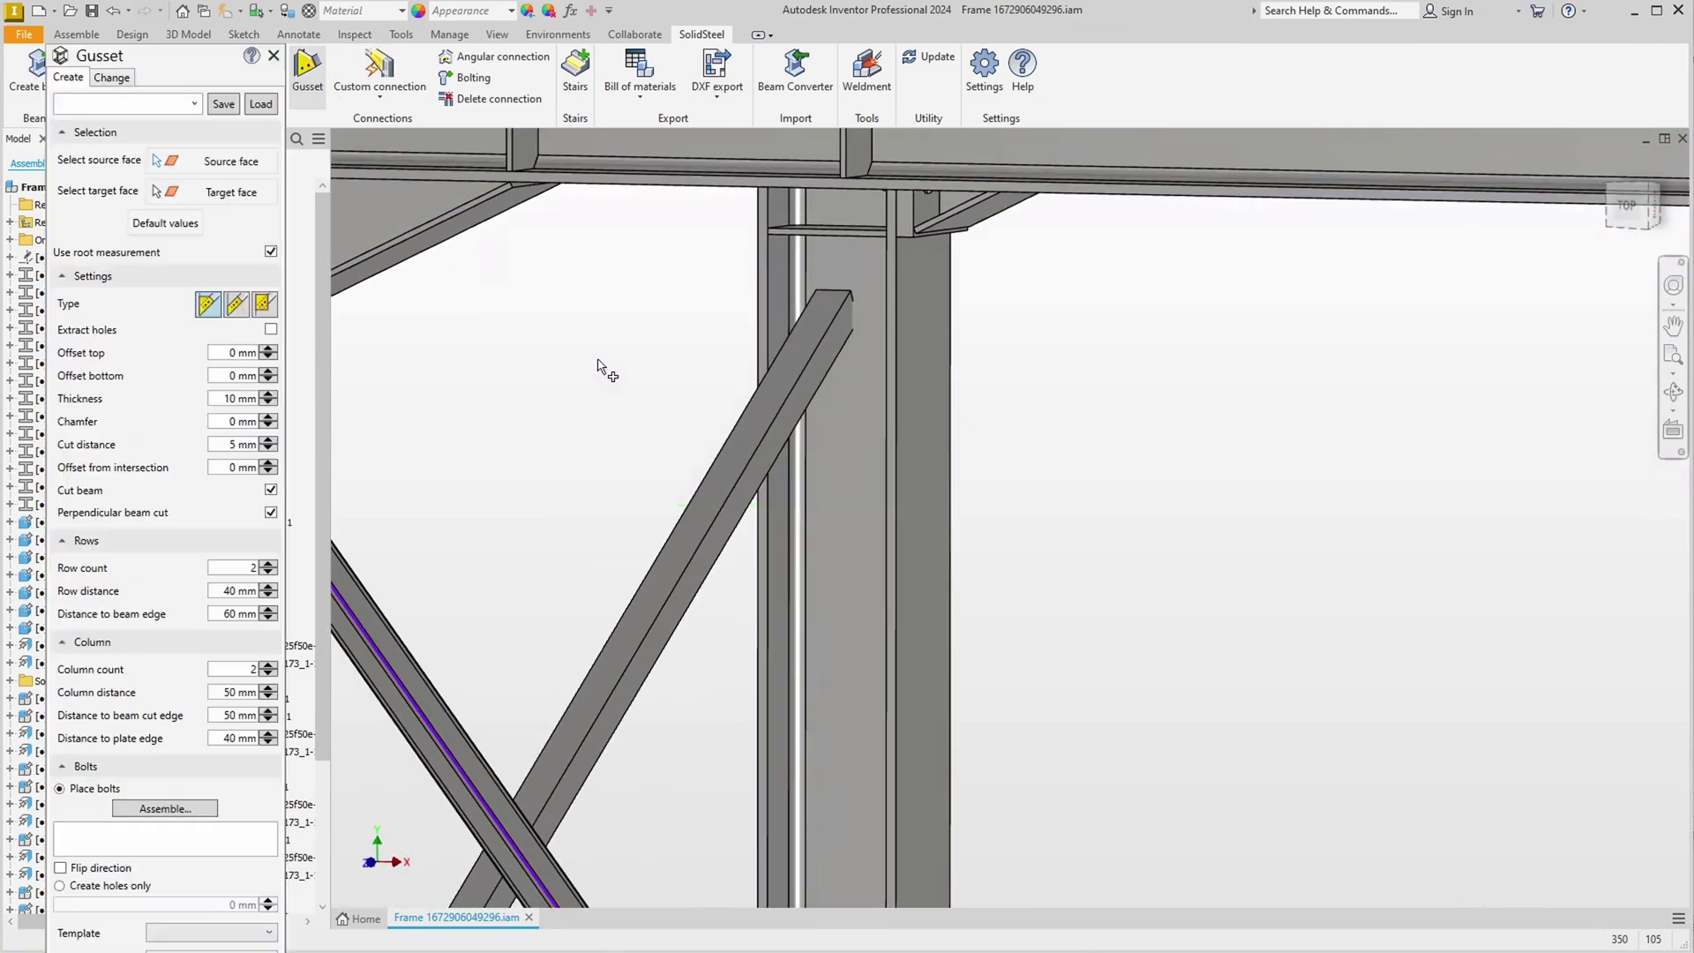
left_click(823, 359)
left_click(845, 397)
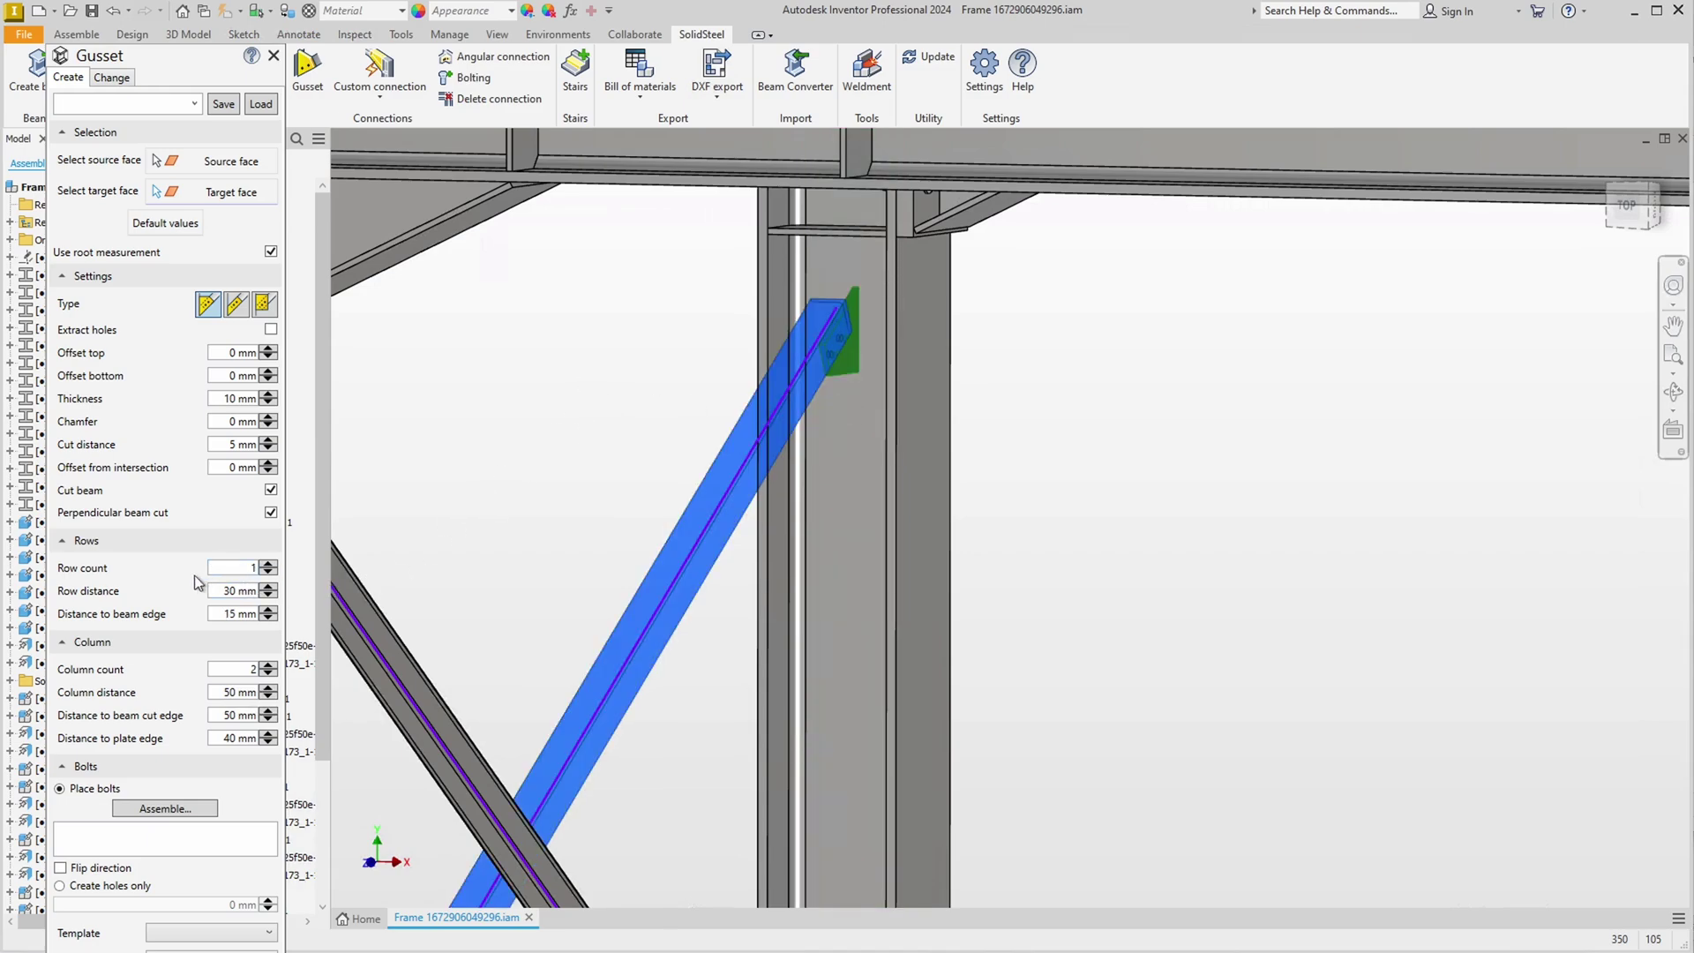
double_click(226, 613)
type("24")
Assign hexagon EN 14399-4 M16 bolts with default washers and nut to the gusset
left_click(164, 809)
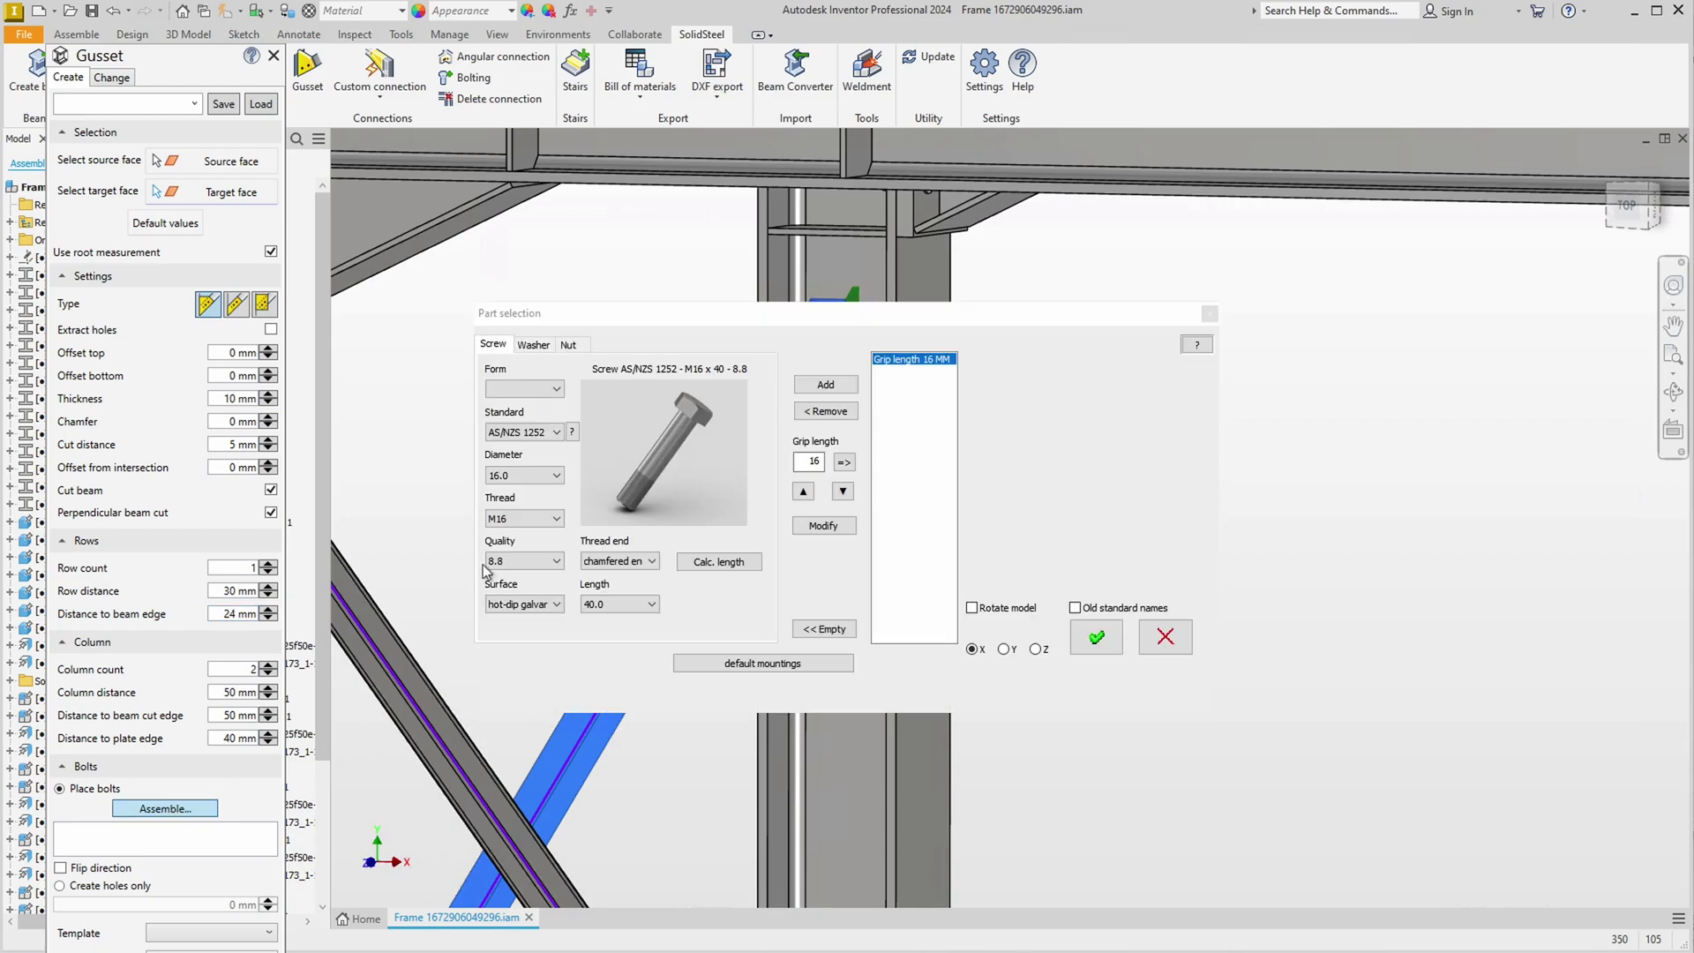
left_click(524, 387)
left_click(509, 416)
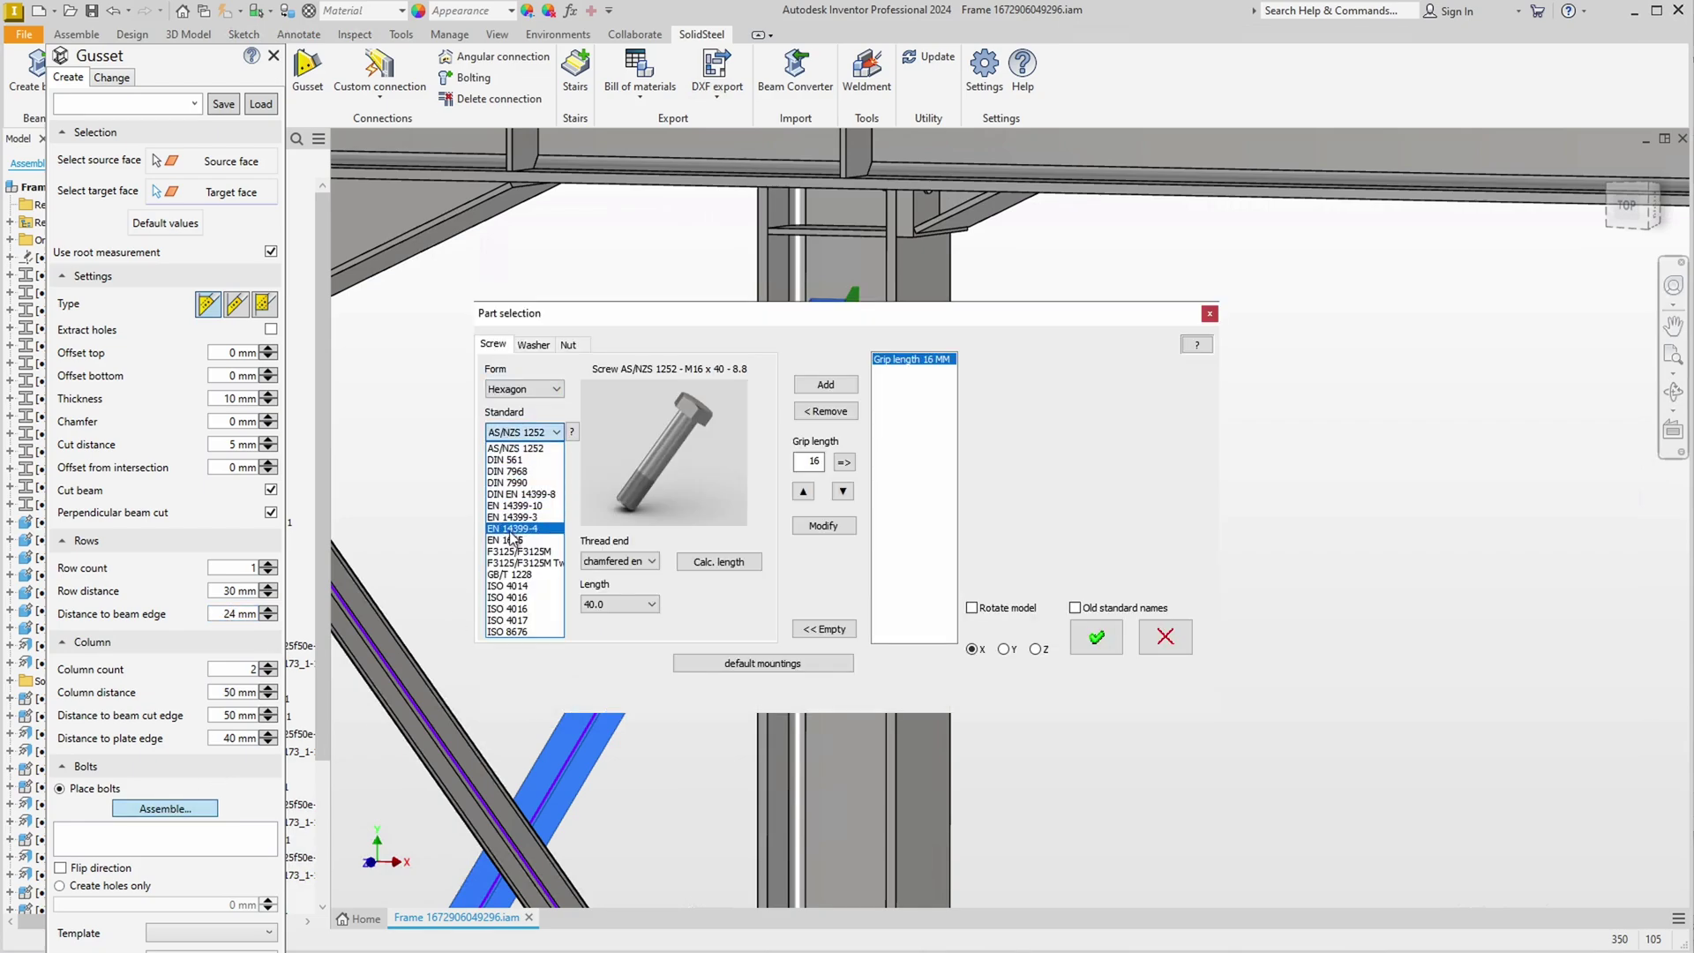
left_click(516, 529)
left_click(524, 476)
left_click(500, 503)
left_click(826, 384)
left_click(763, 662)
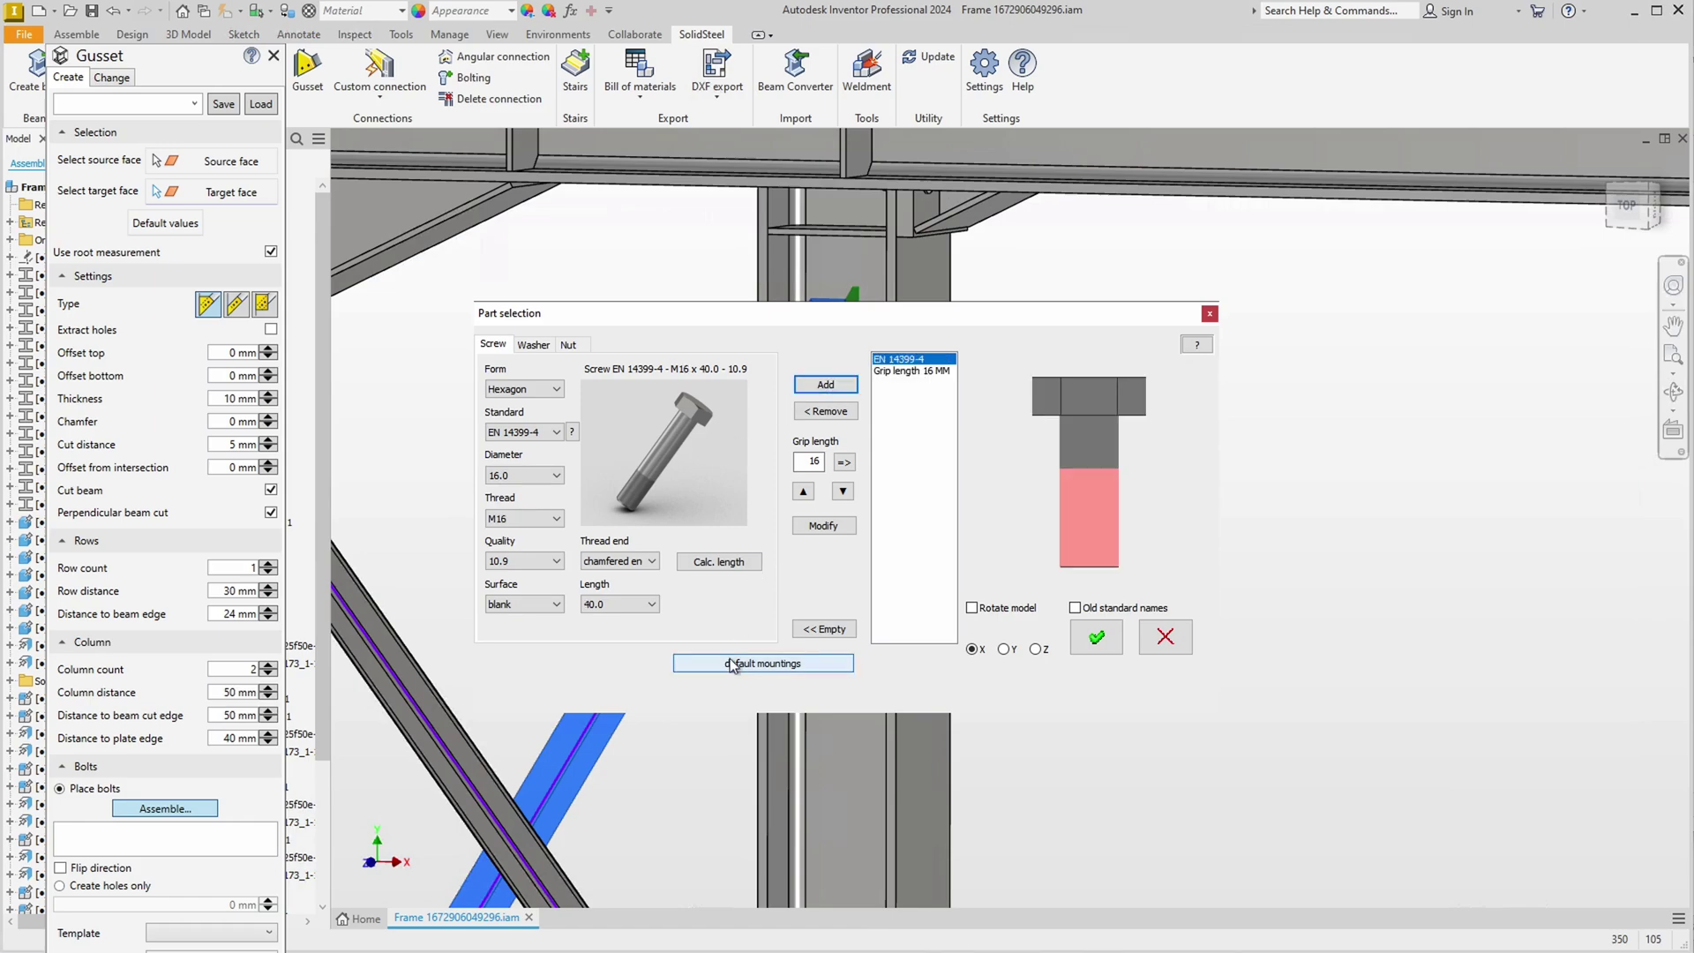
left_click(1097, 639)
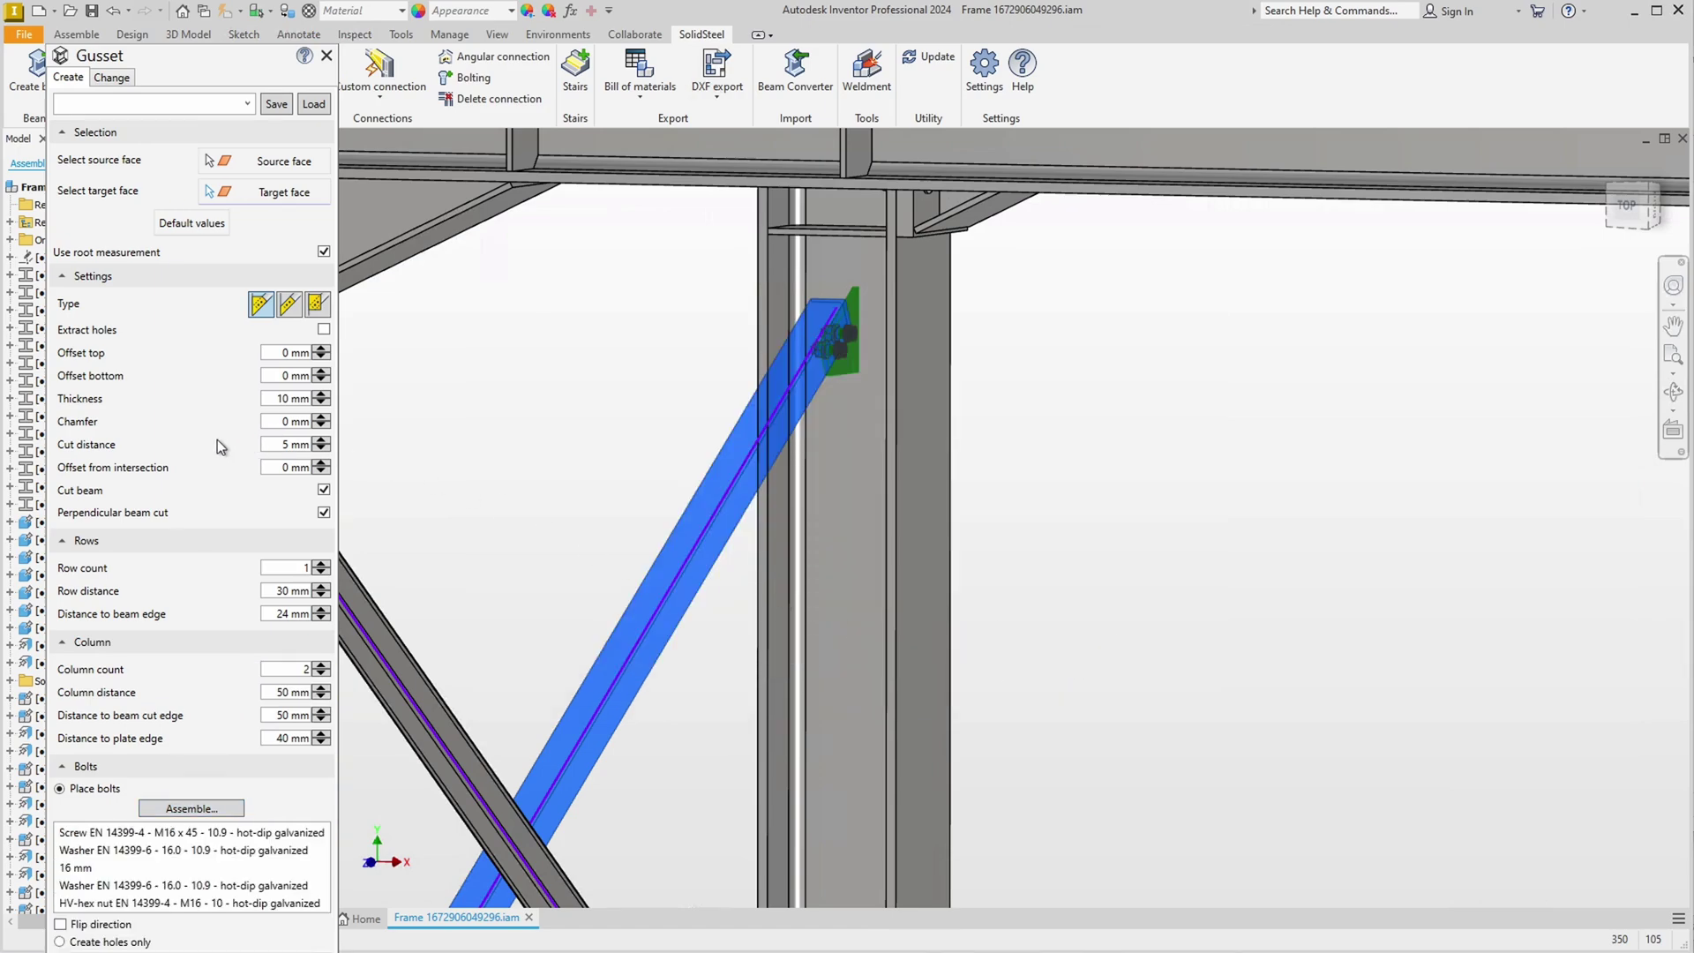
Set the gusset chamfer to 10 mm and create the bolted gusset plate
left_click(298, 421)
type("10")
left_click_drag(174, 55, 208, 21)
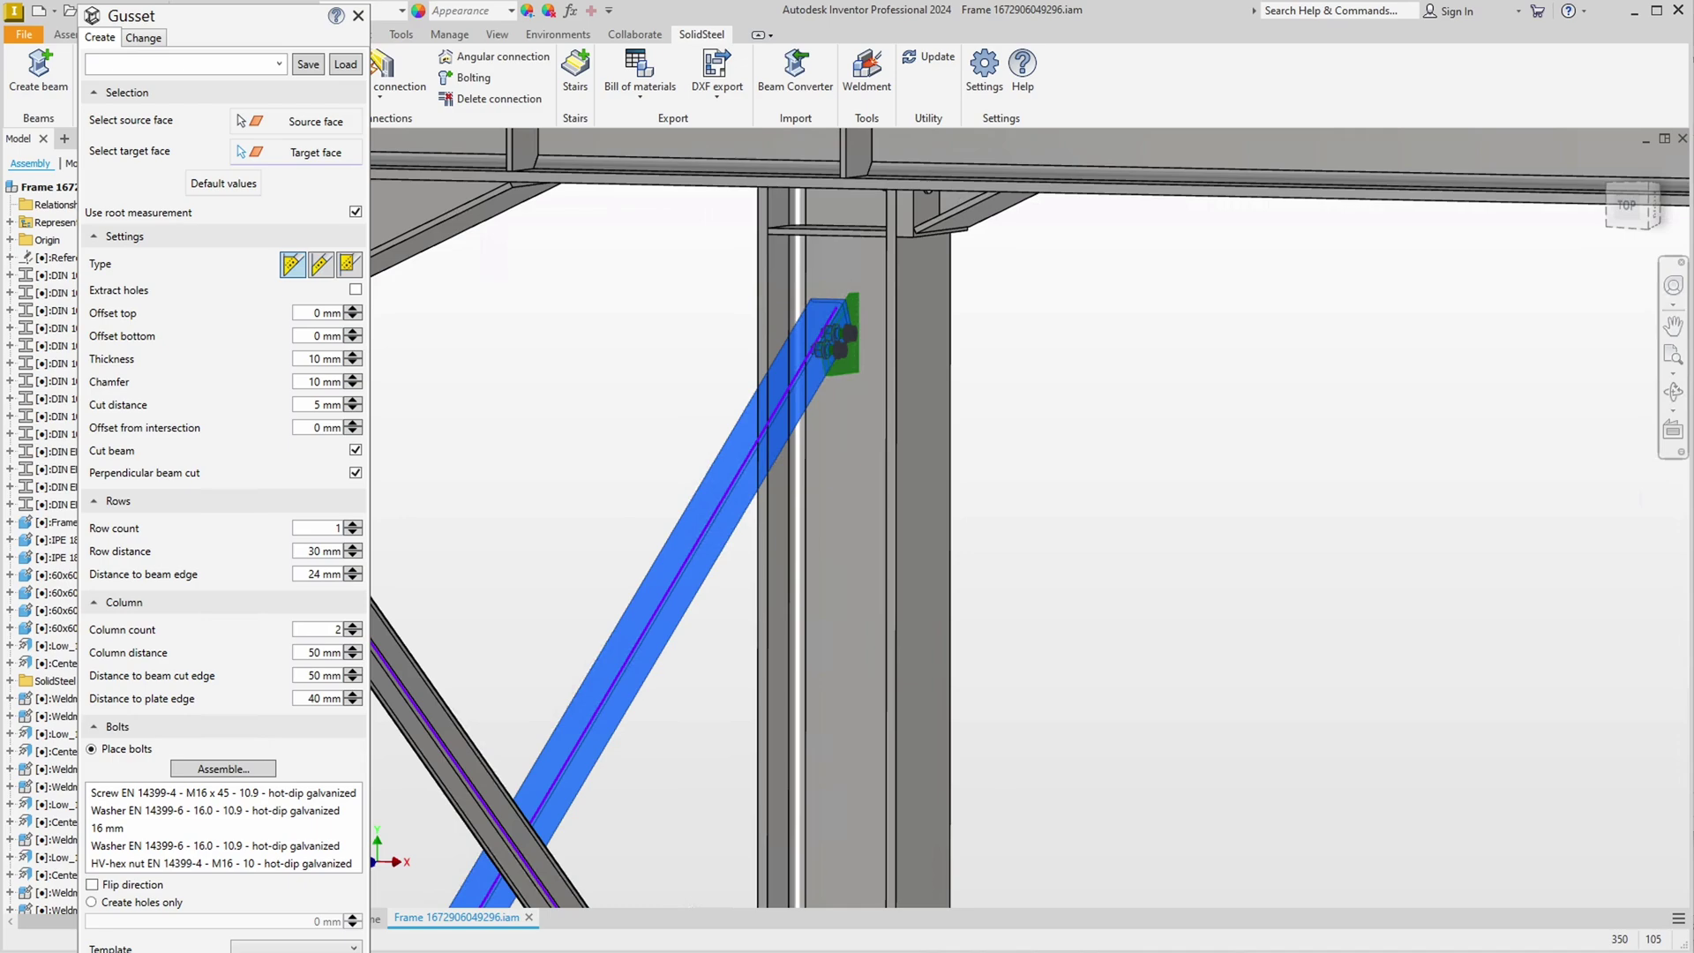
left_click(345, 63)
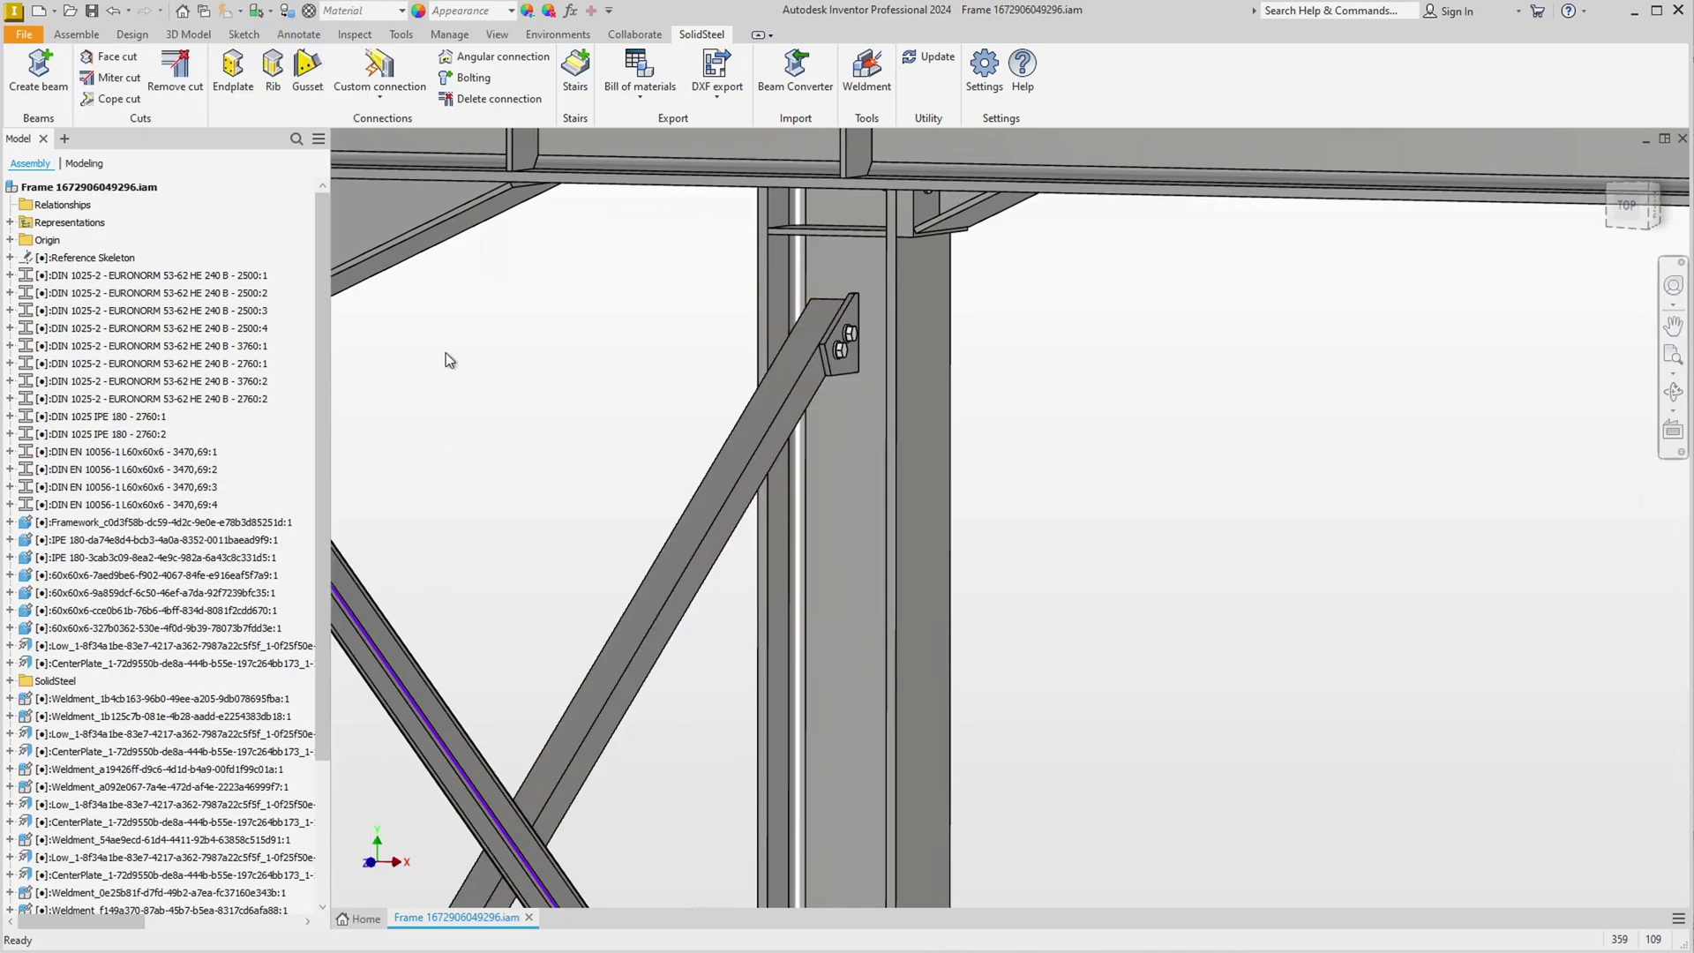
Teach the brace-to-column GussetConnection to Inventor as a new custom connection named DemoGusset
left_click(381, 101)
left_click(384, 162)
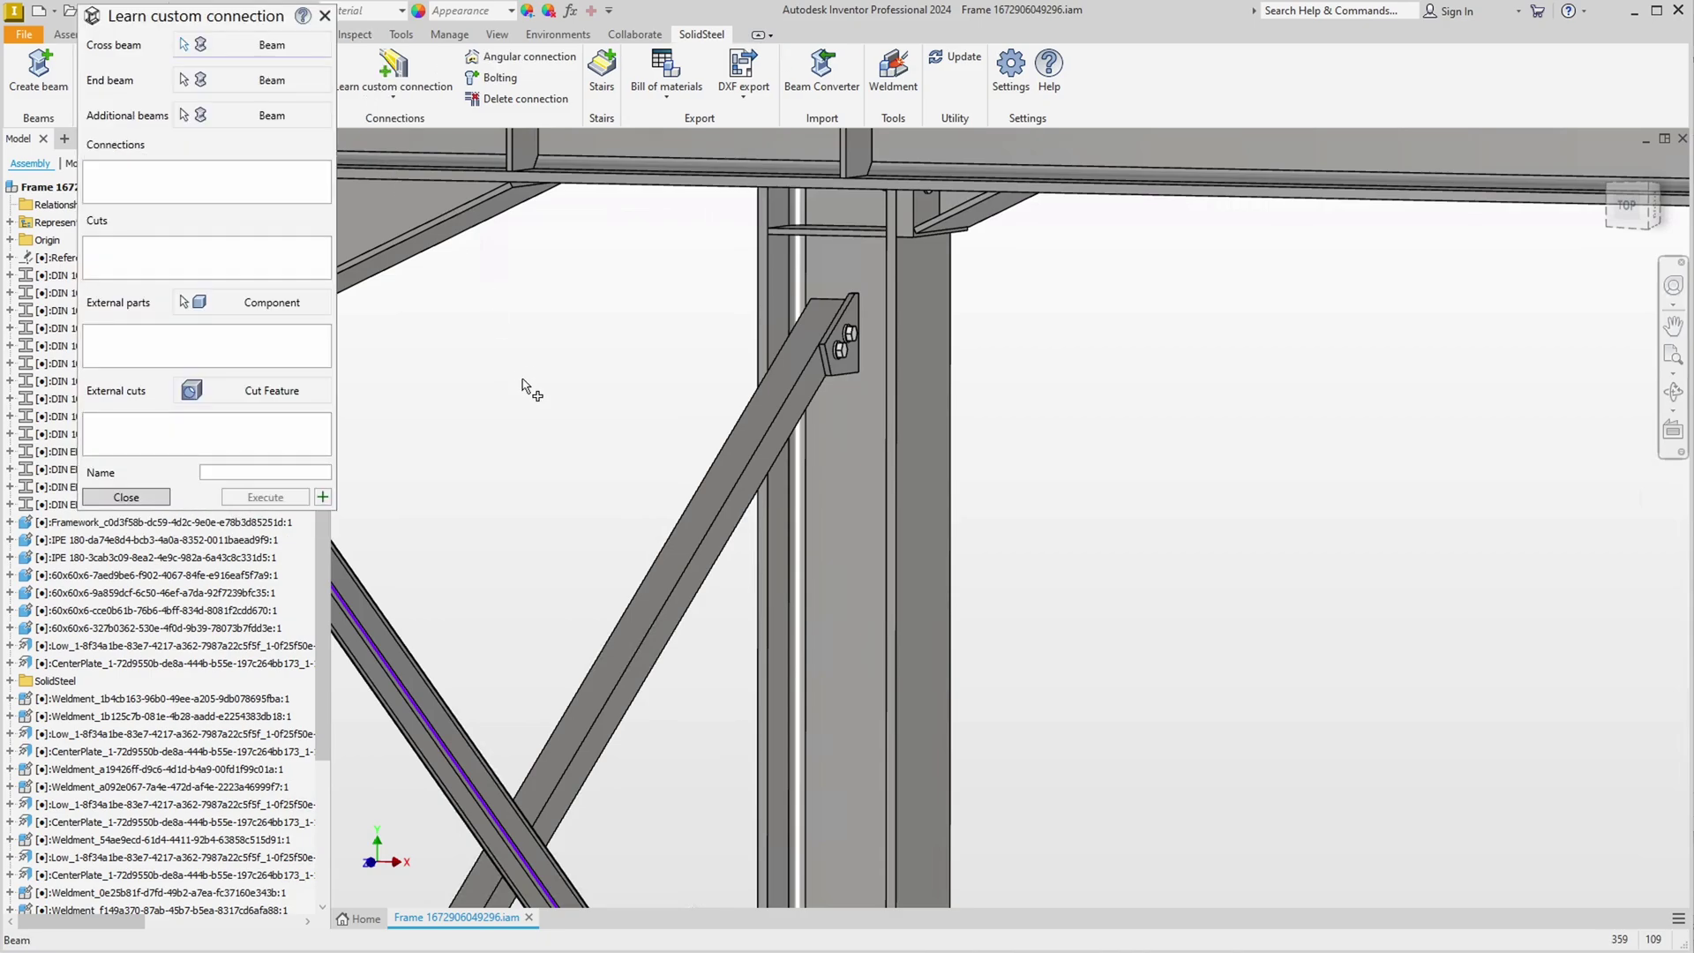
left_click(734, 477)
left_click(833, 433)
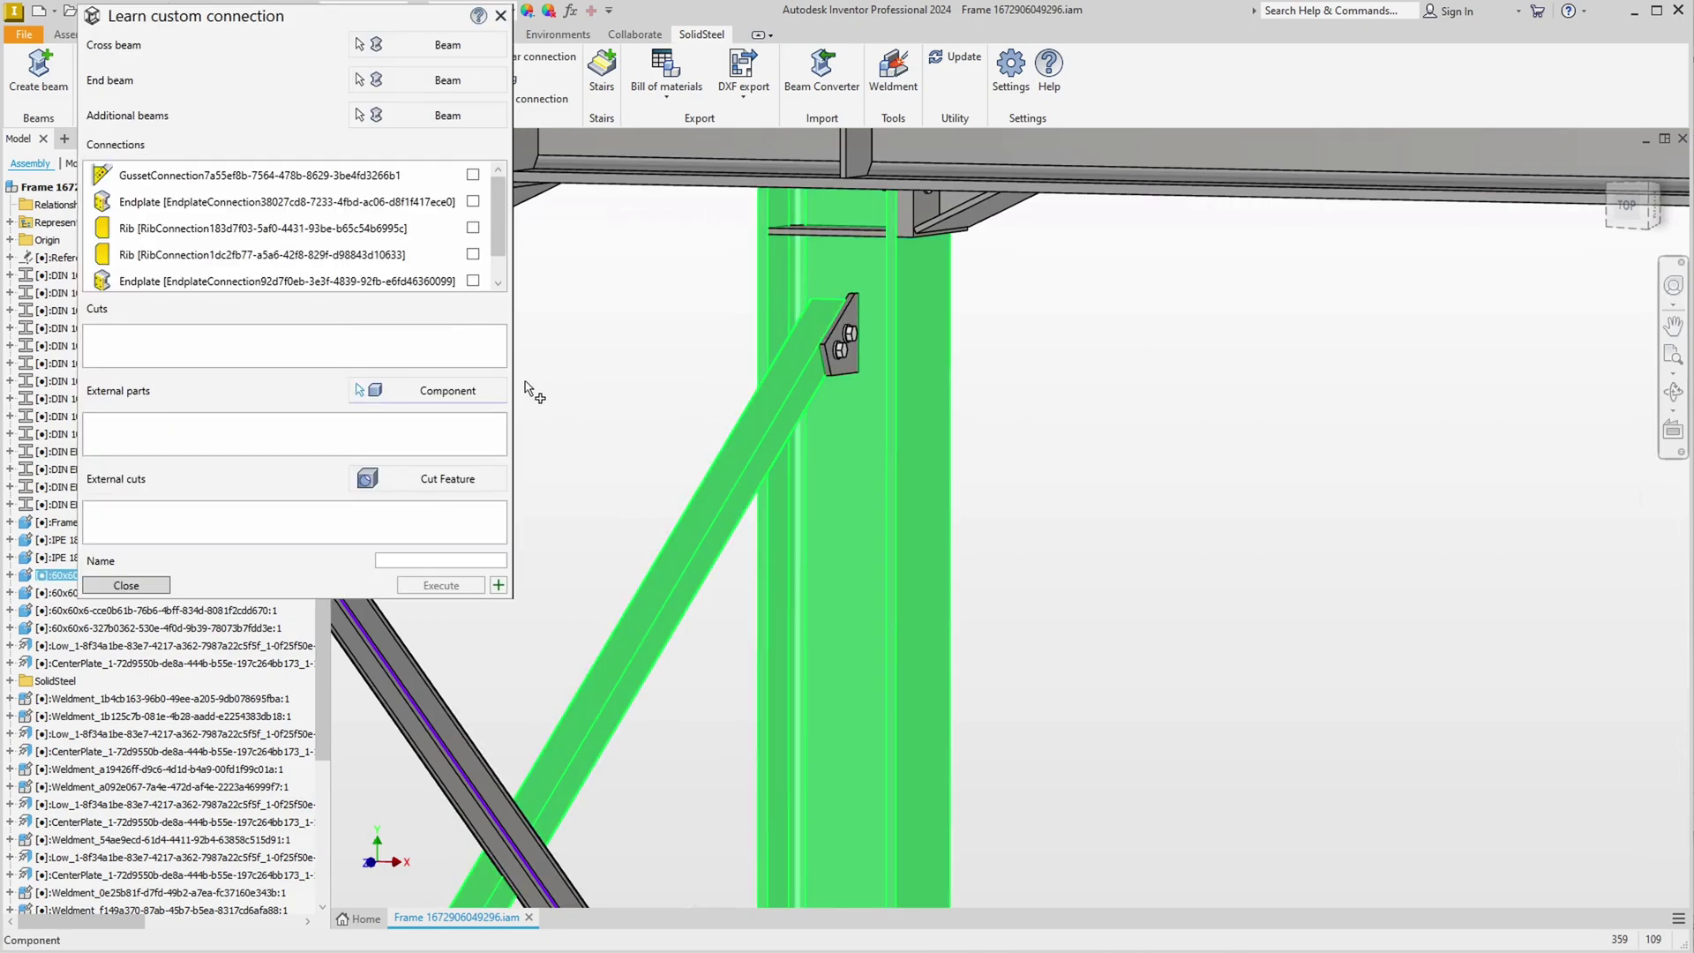
left_click(473, 175)
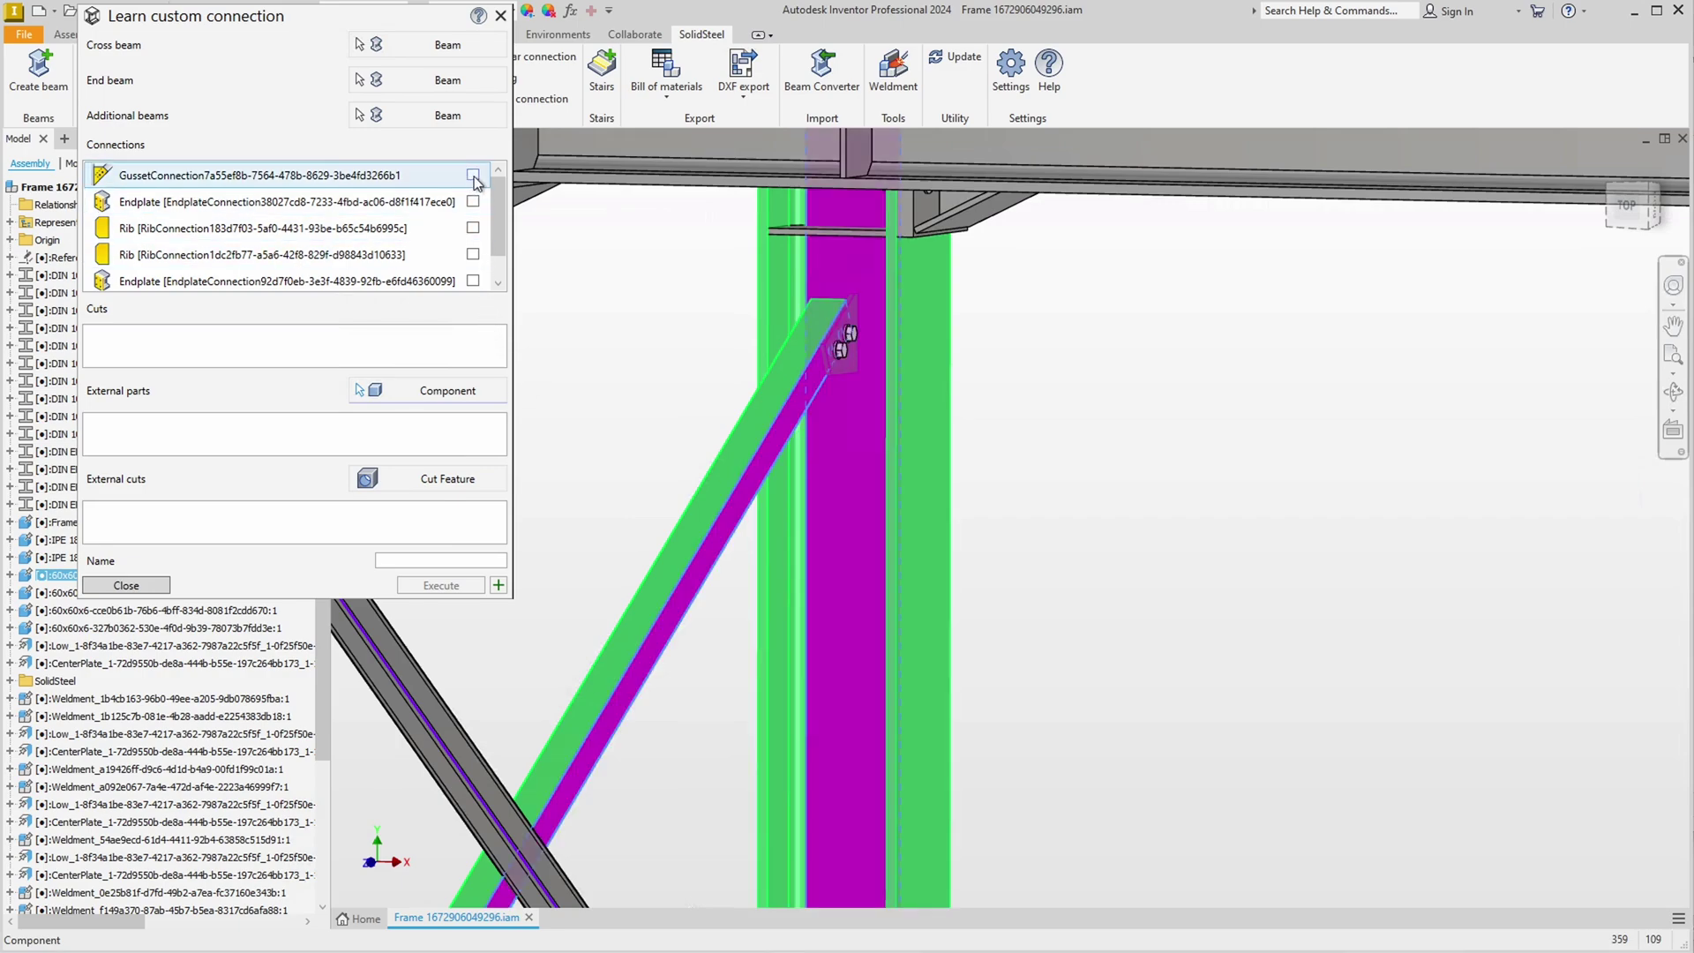
left_click(436, 560)
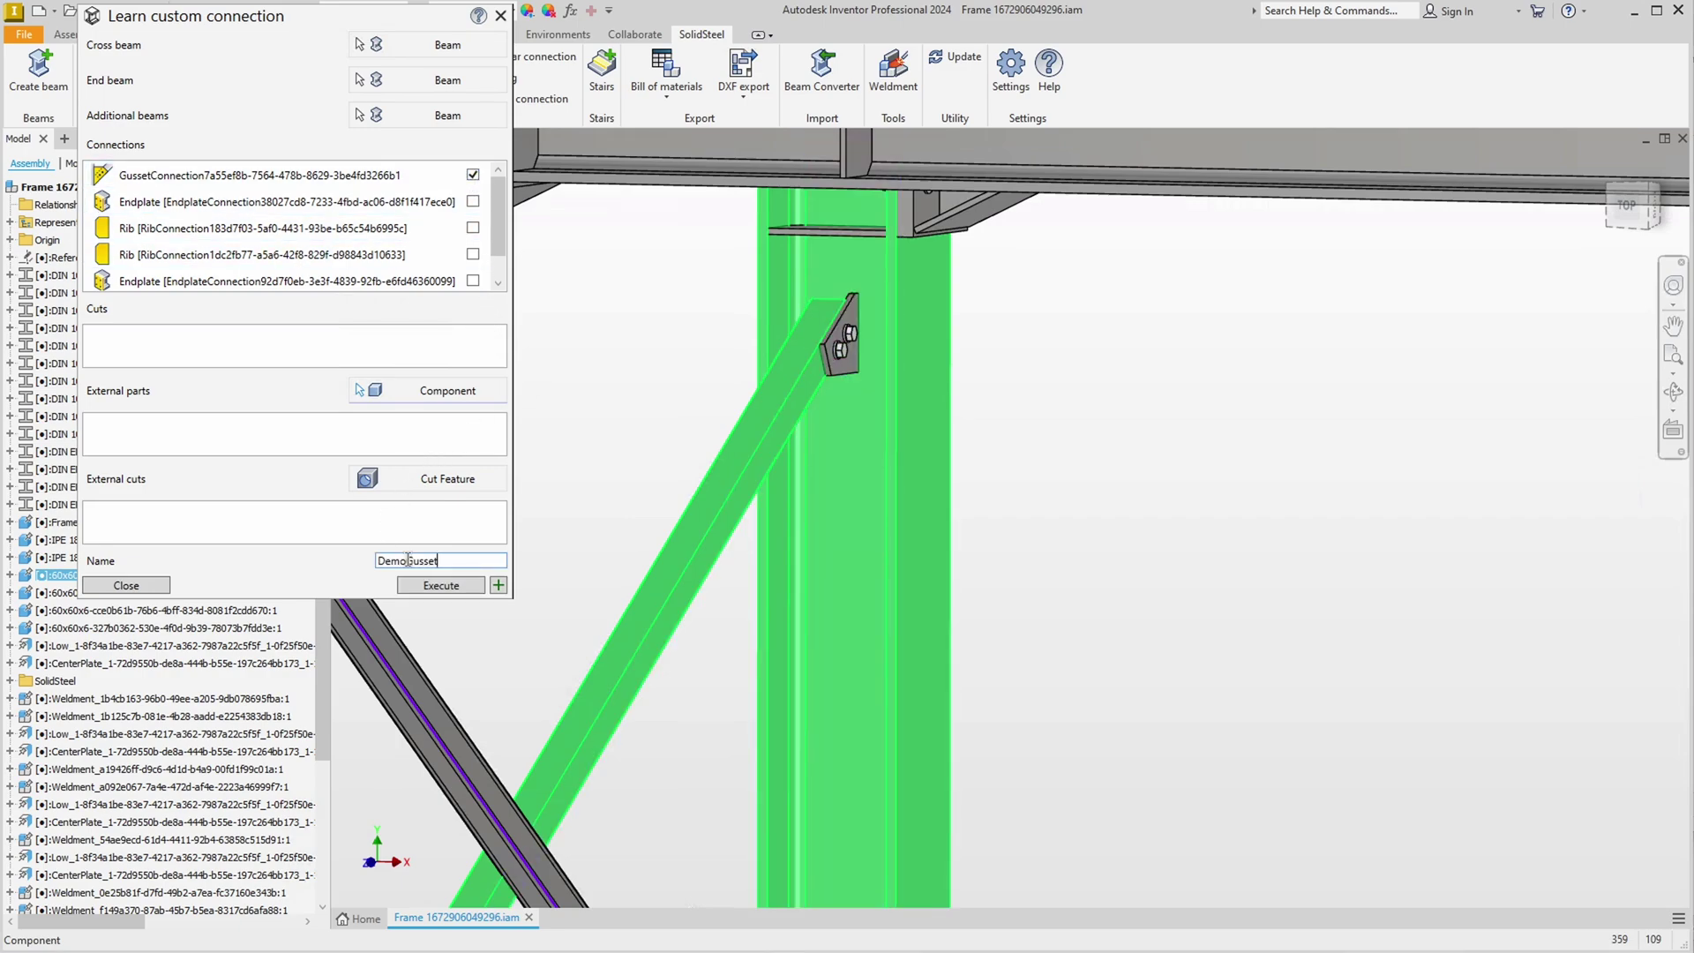
type("DemoGusset_FrameGeneratorDetailing")
left_click(435, 590)
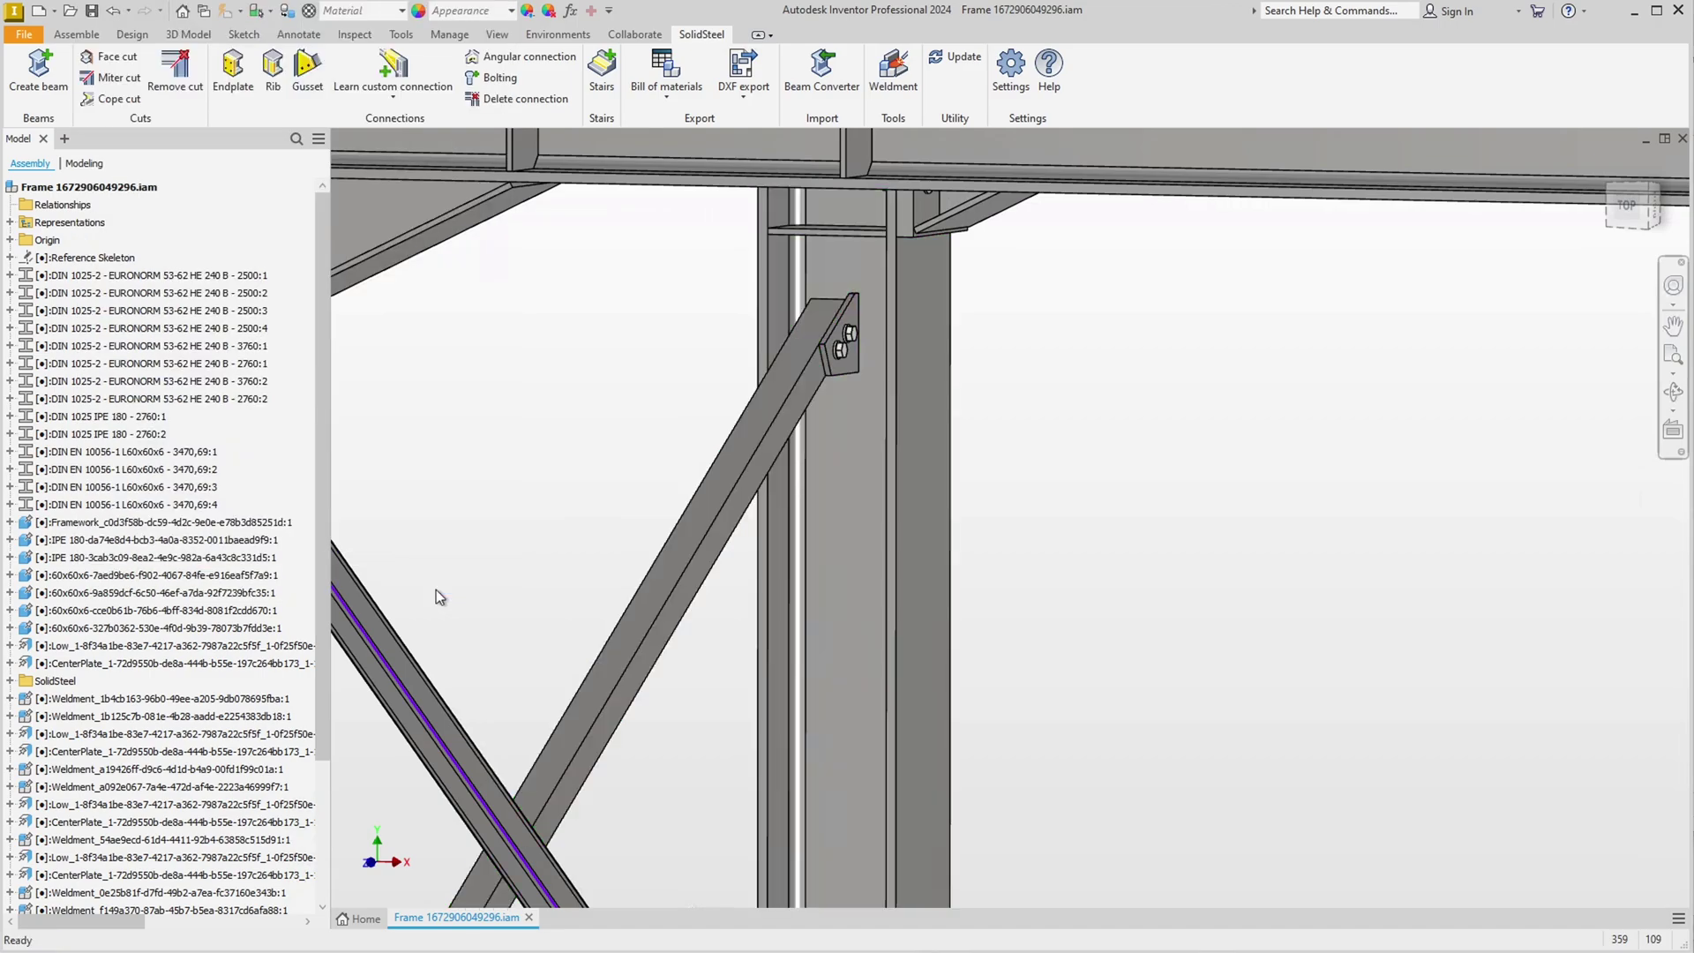
scroll(556, 496, "down", 8)
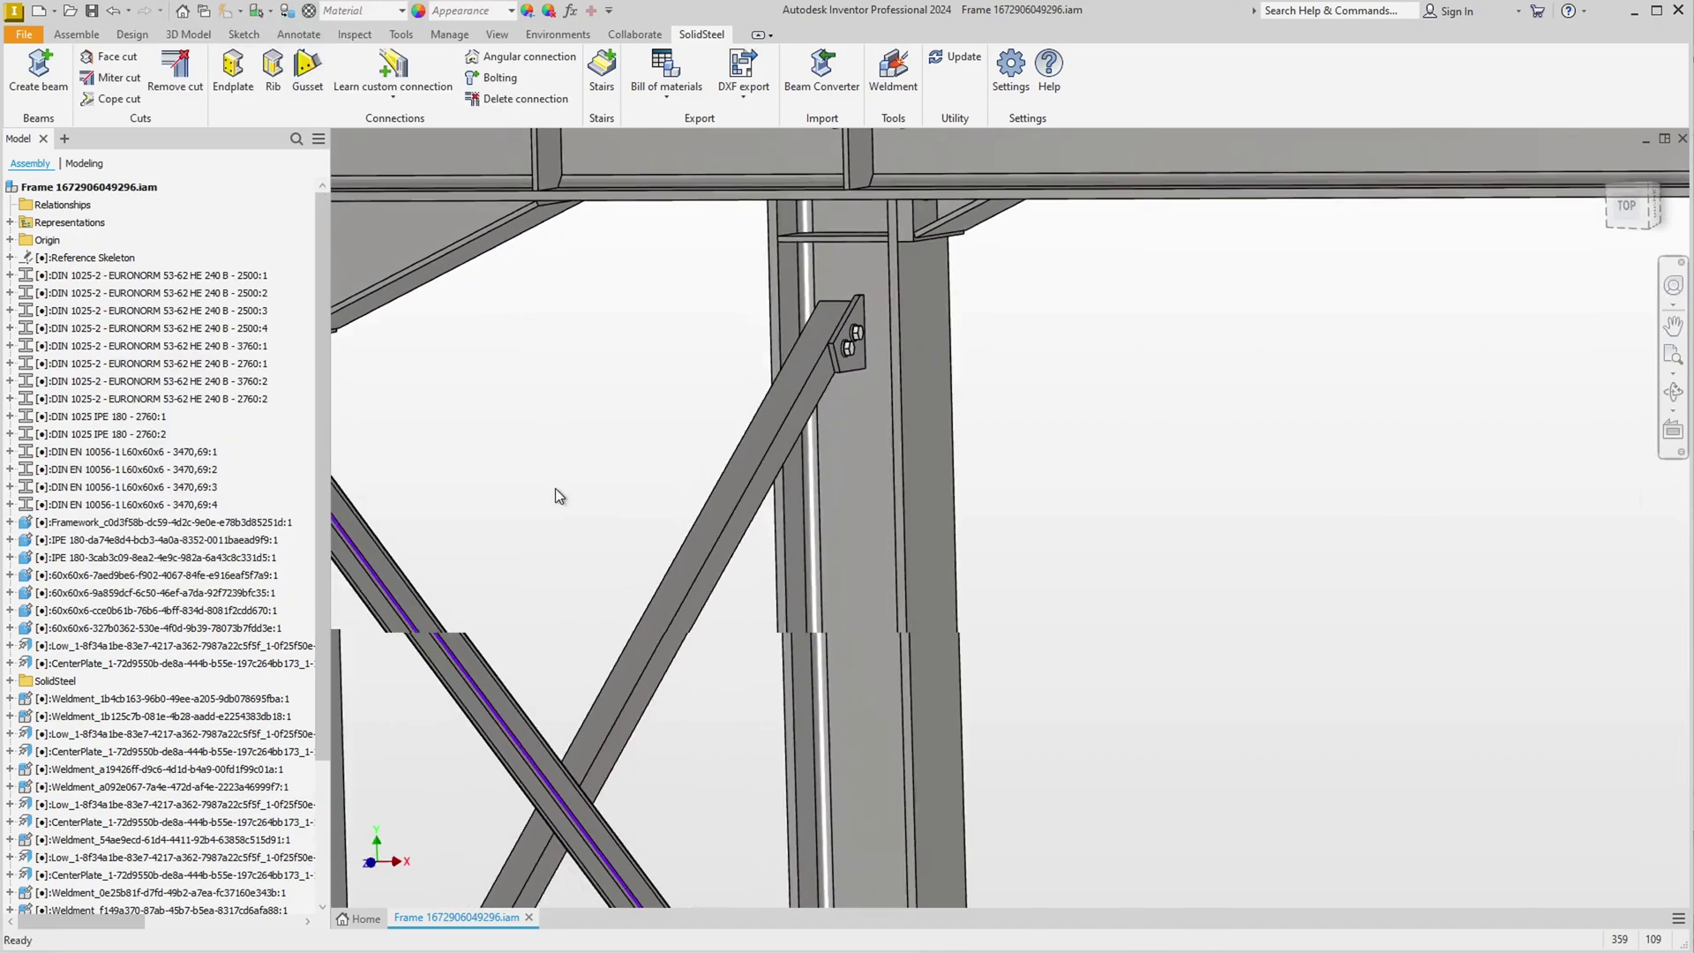
scroll(460, 508, "up", 3)
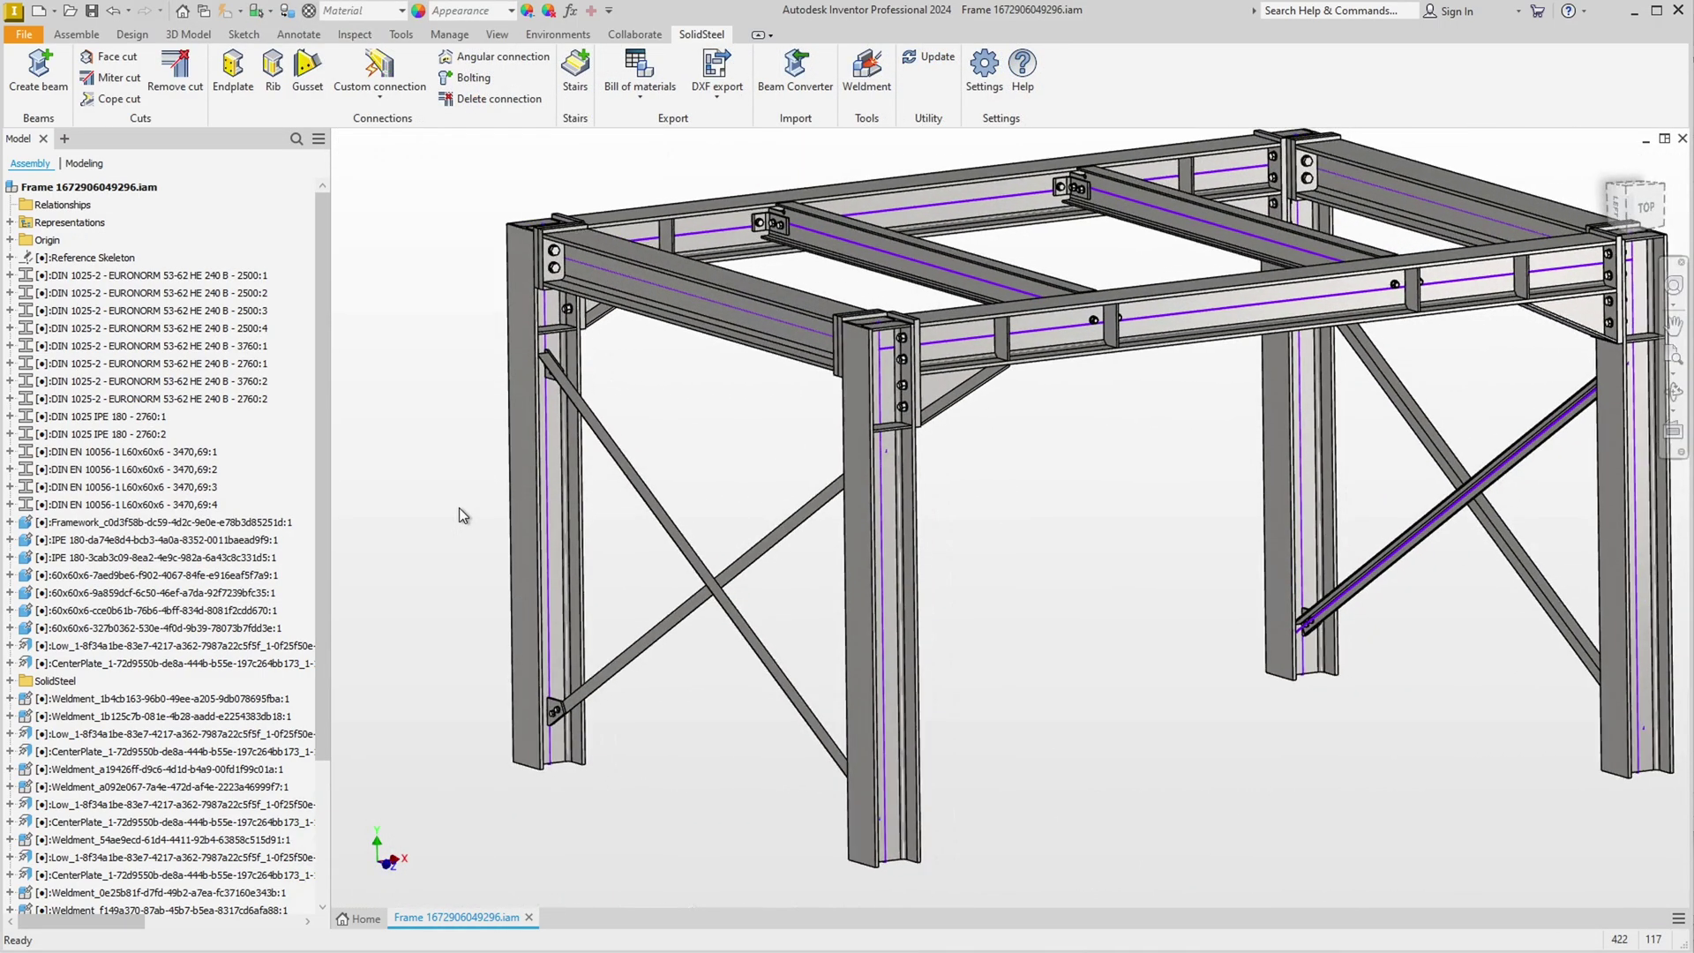
scroll(460, 506, "up", 3)
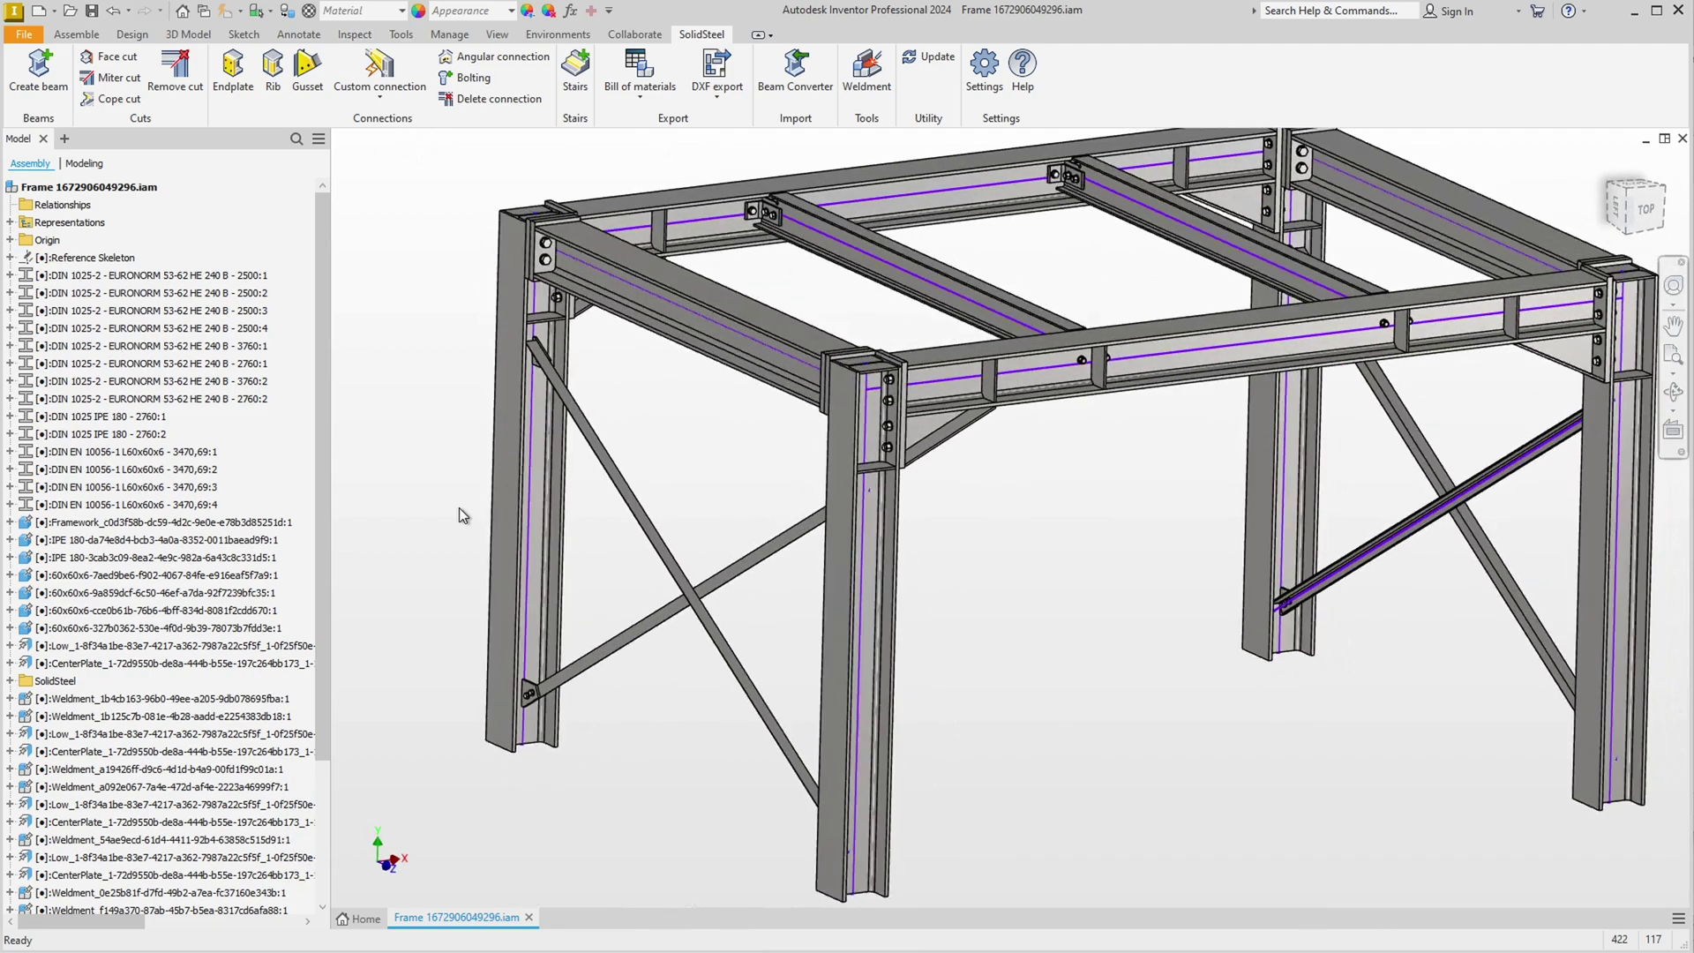
scroll(460, 507, "up", 2)
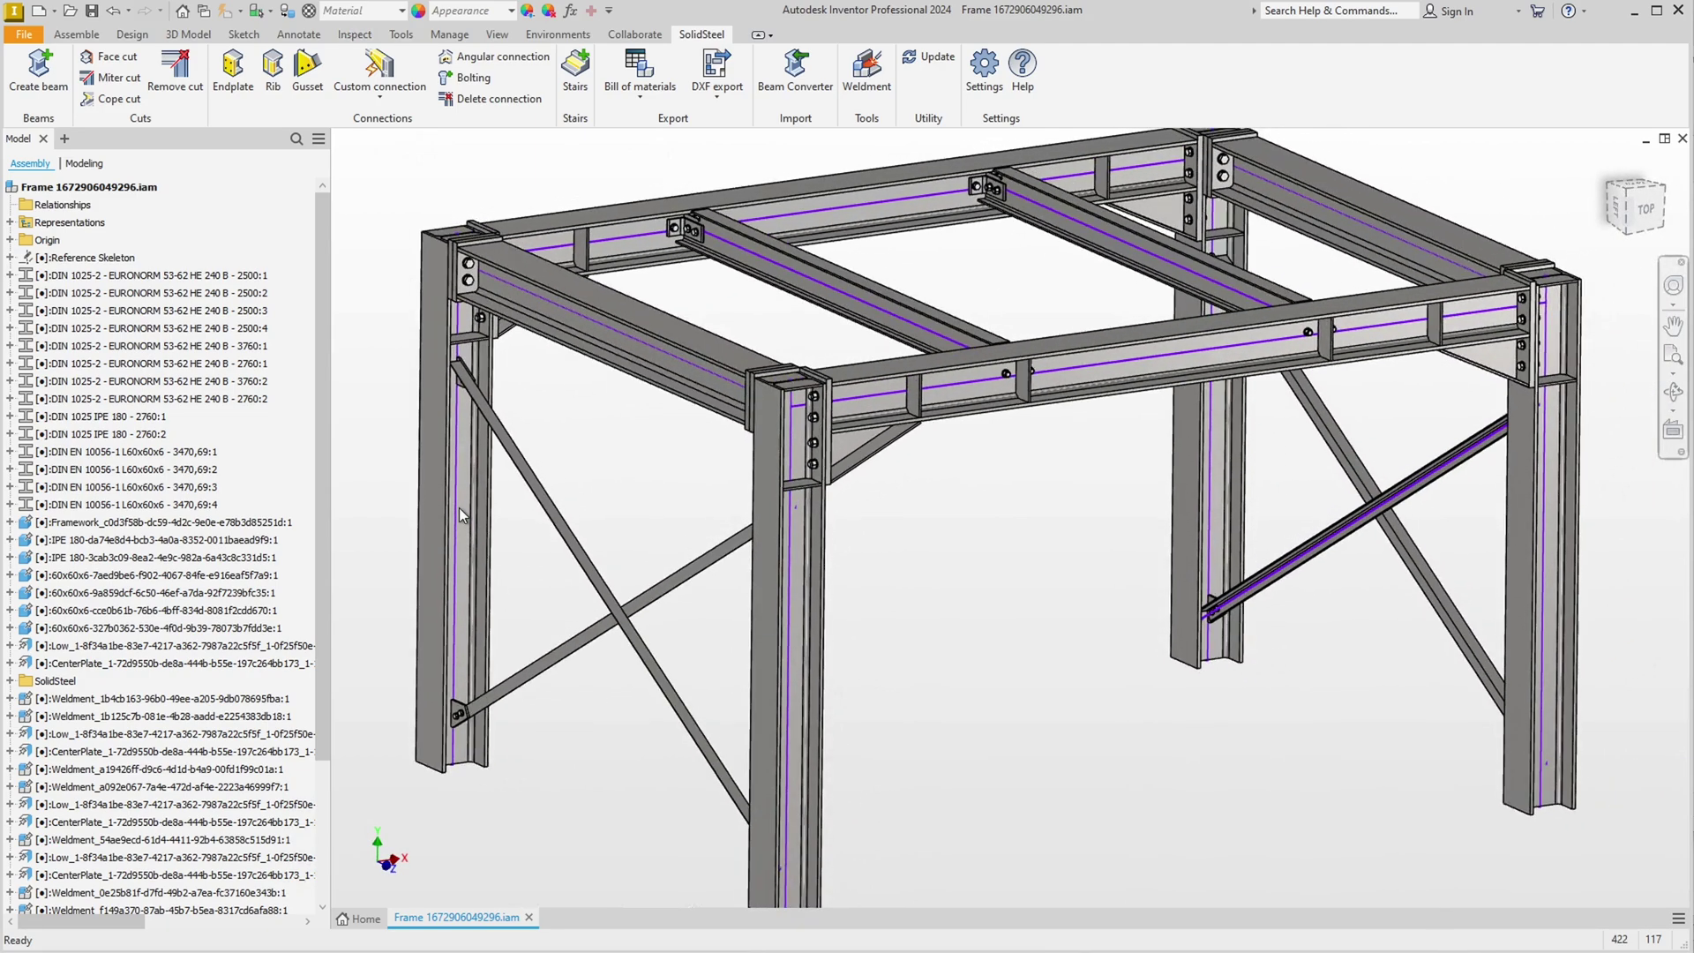
scroll(460, 507, "up", 1)
scroll(460, 507, "up", 1)
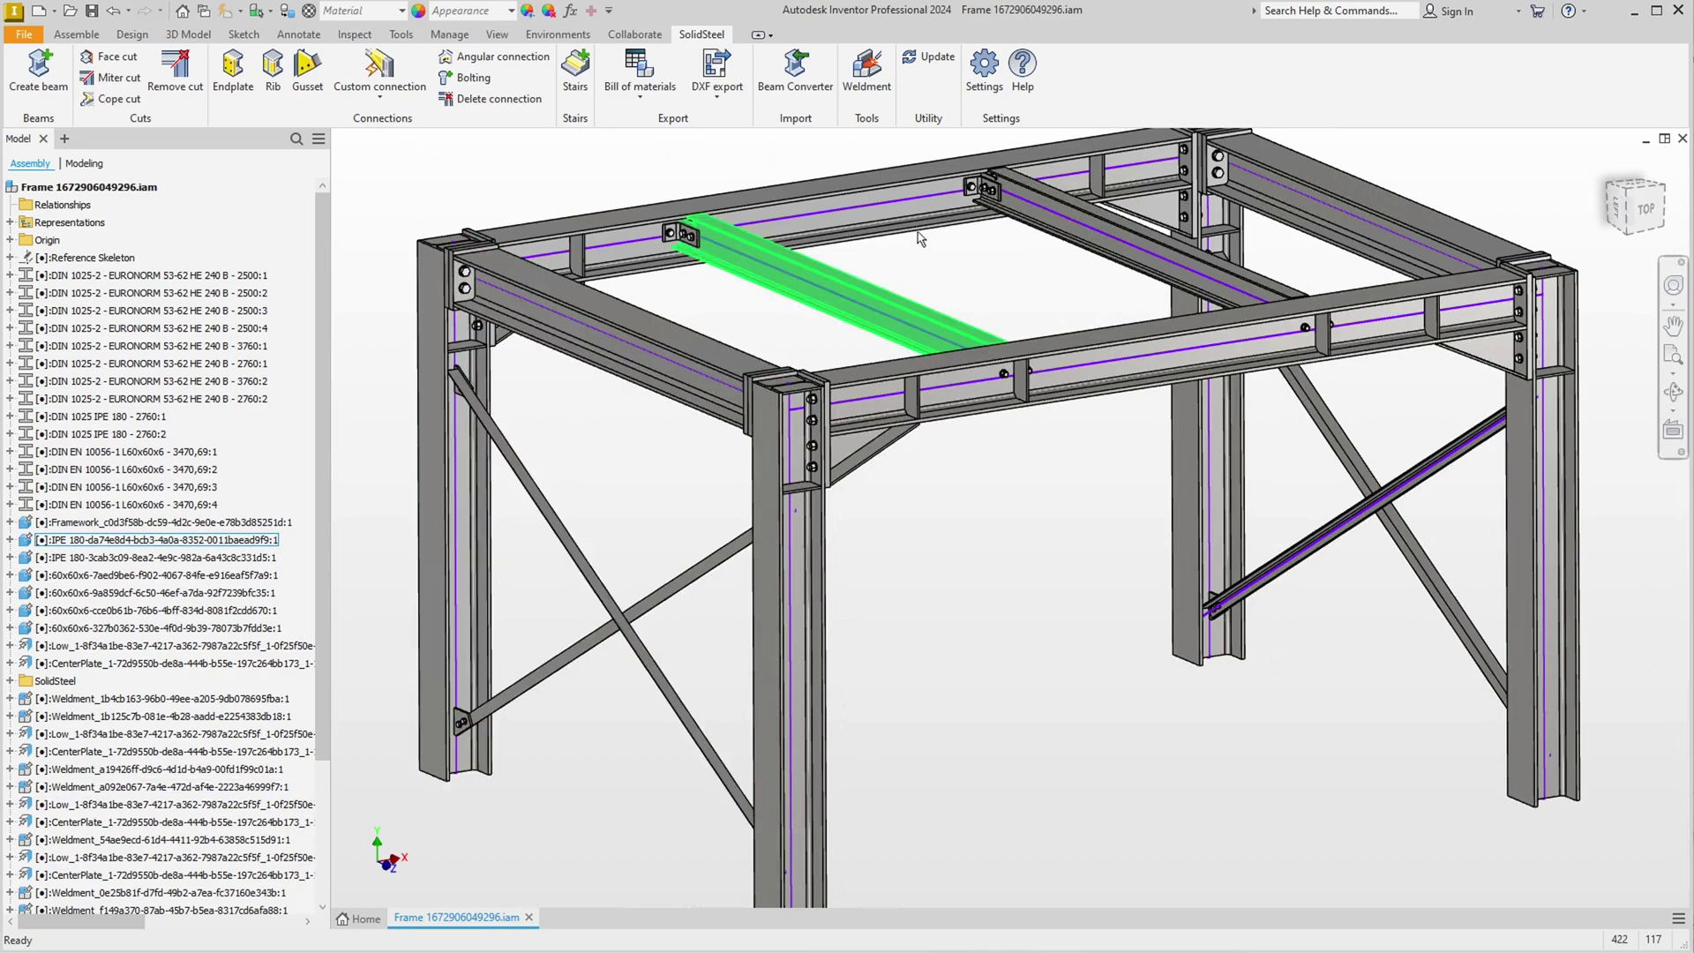
Refresh the BOM management position numbers and highlight the two IPE 180 beams of position [200]
left_click(640, 105)
left_click(646, 161)
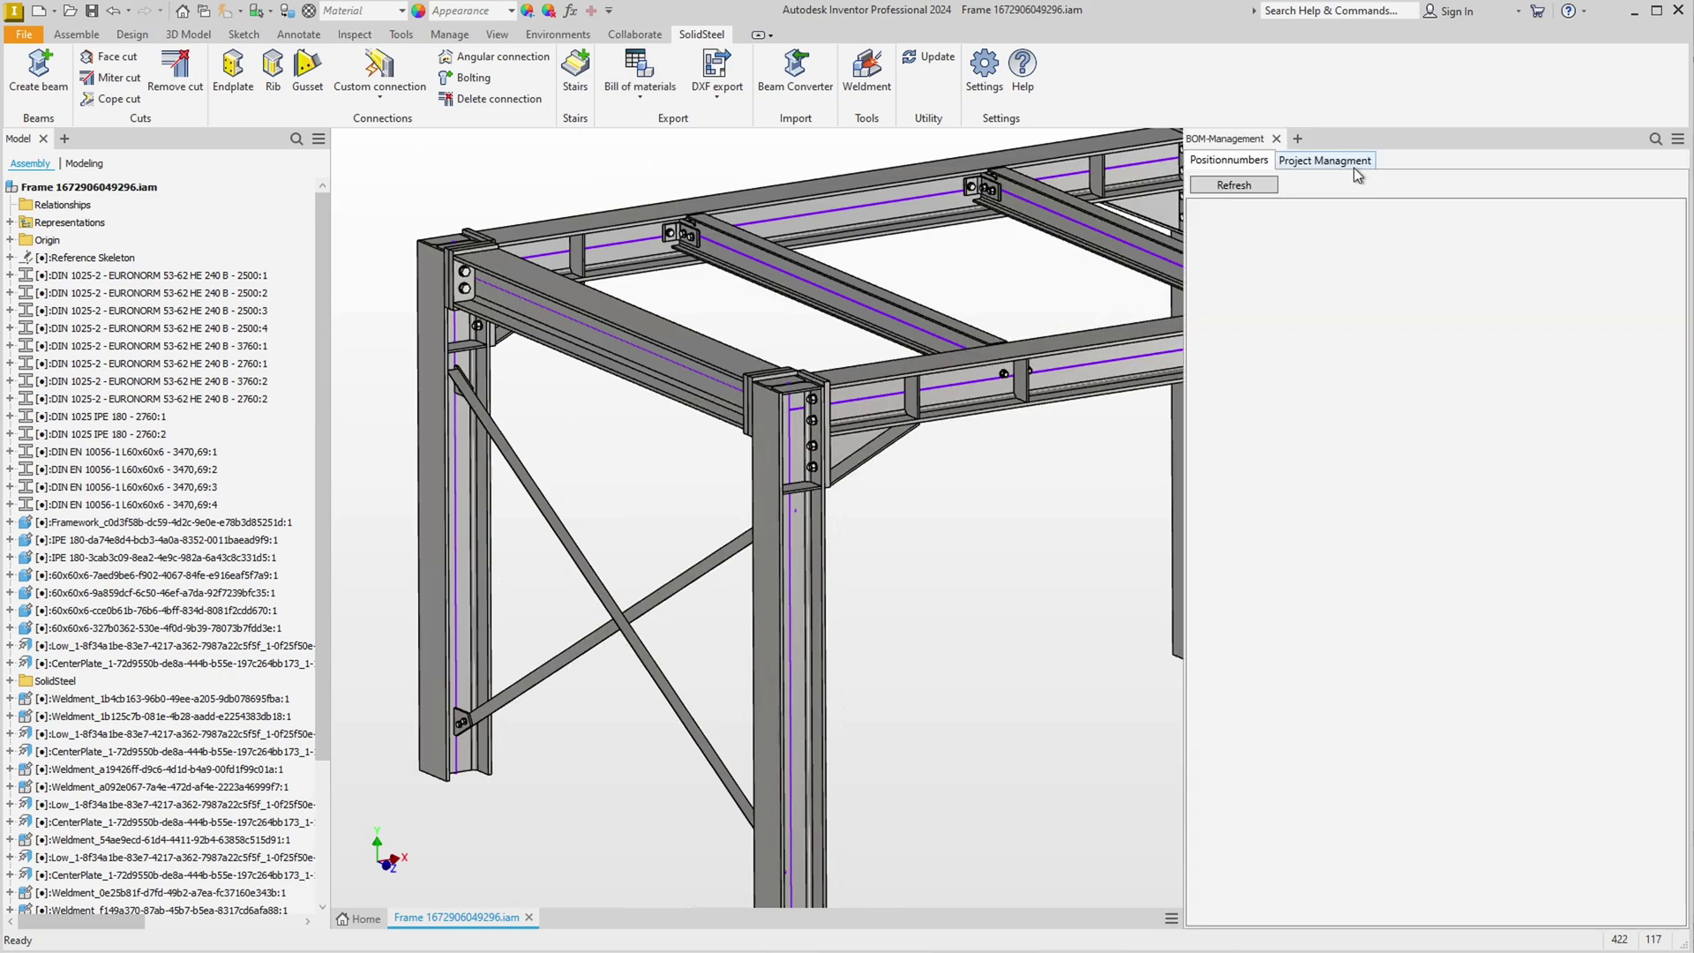
left_click(1234, 186)
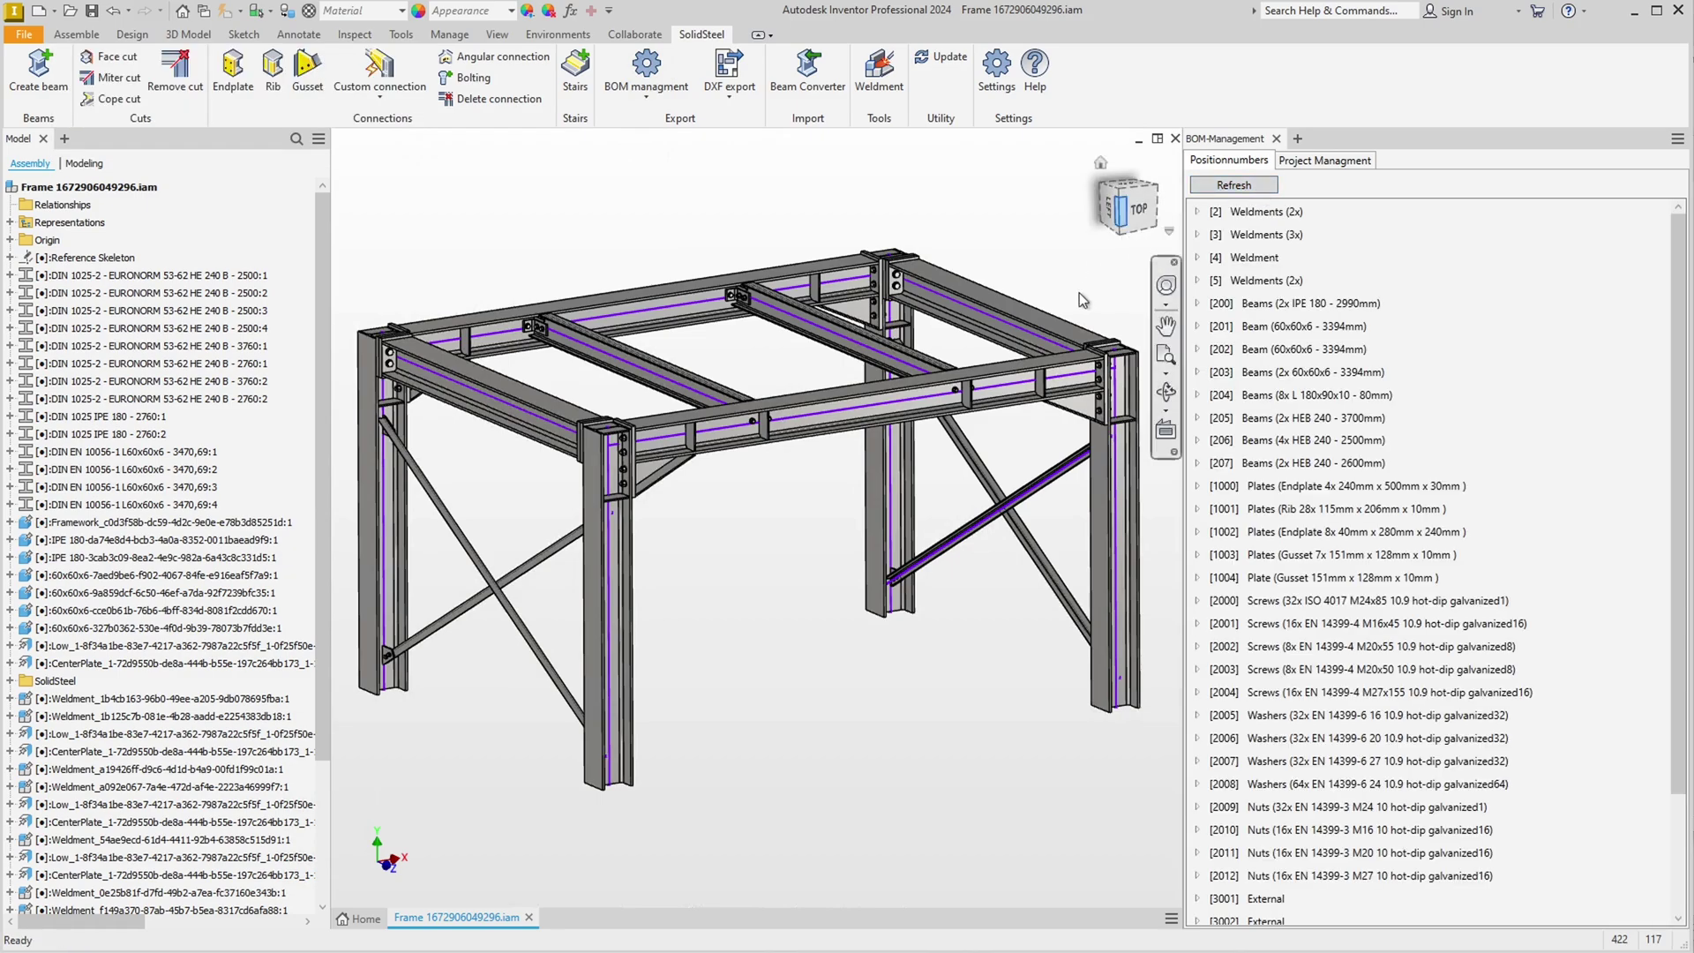
left_click(1286, 307)
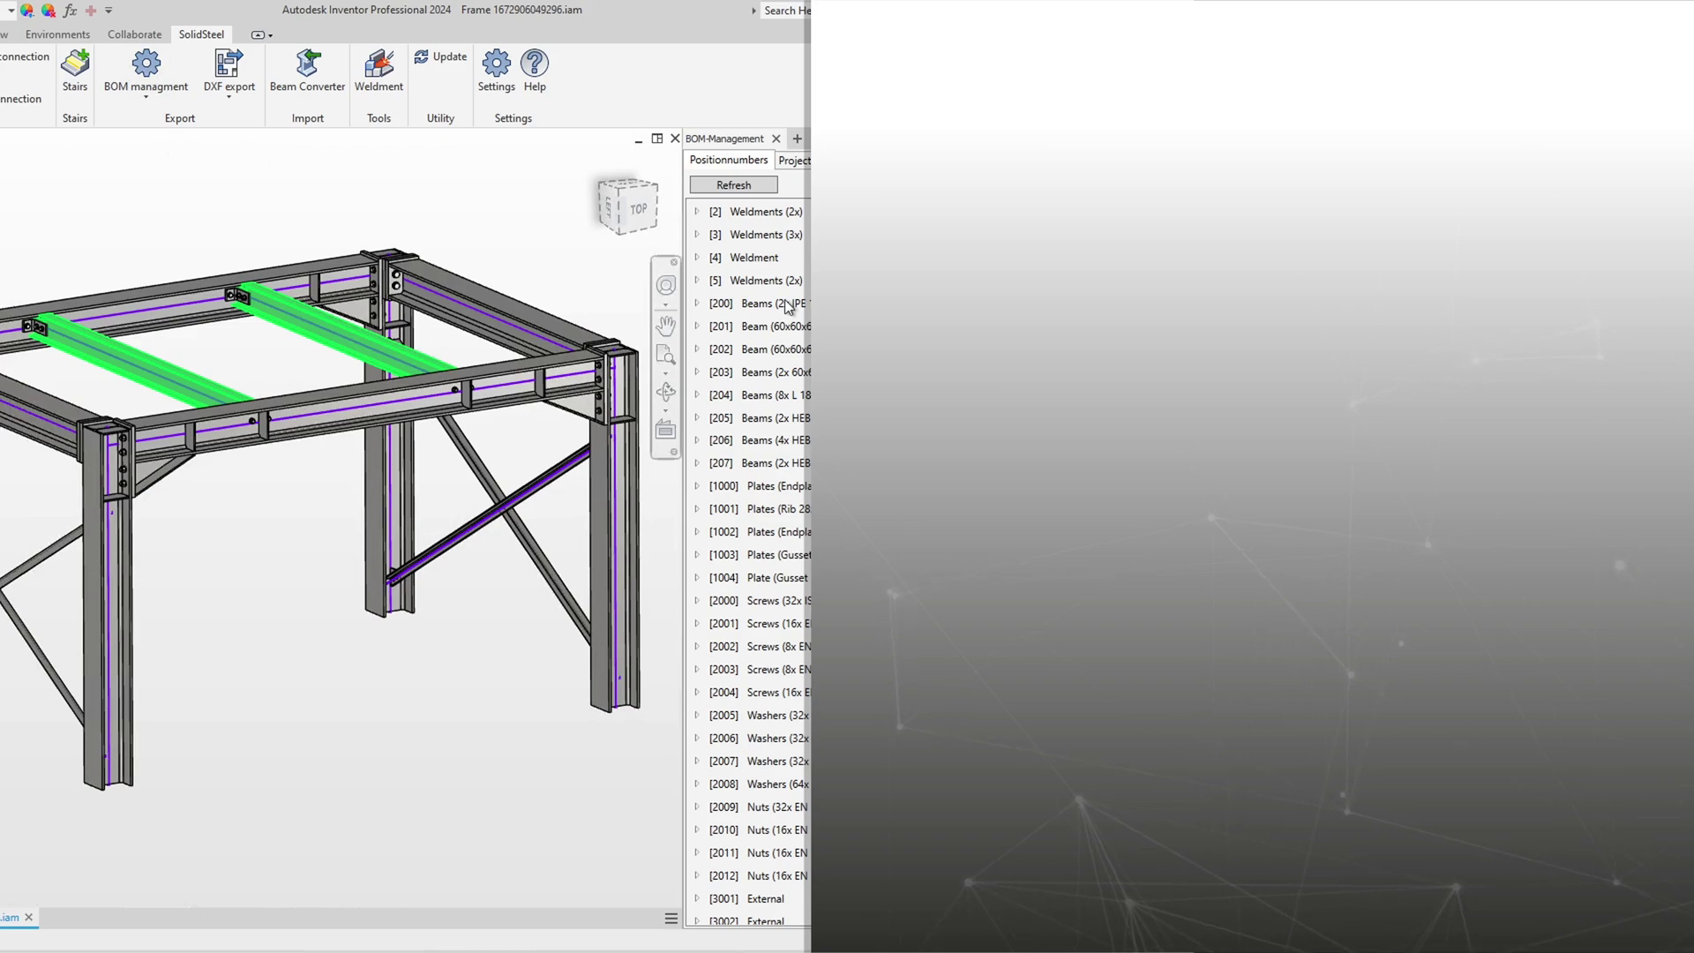
left_click(561, 236)
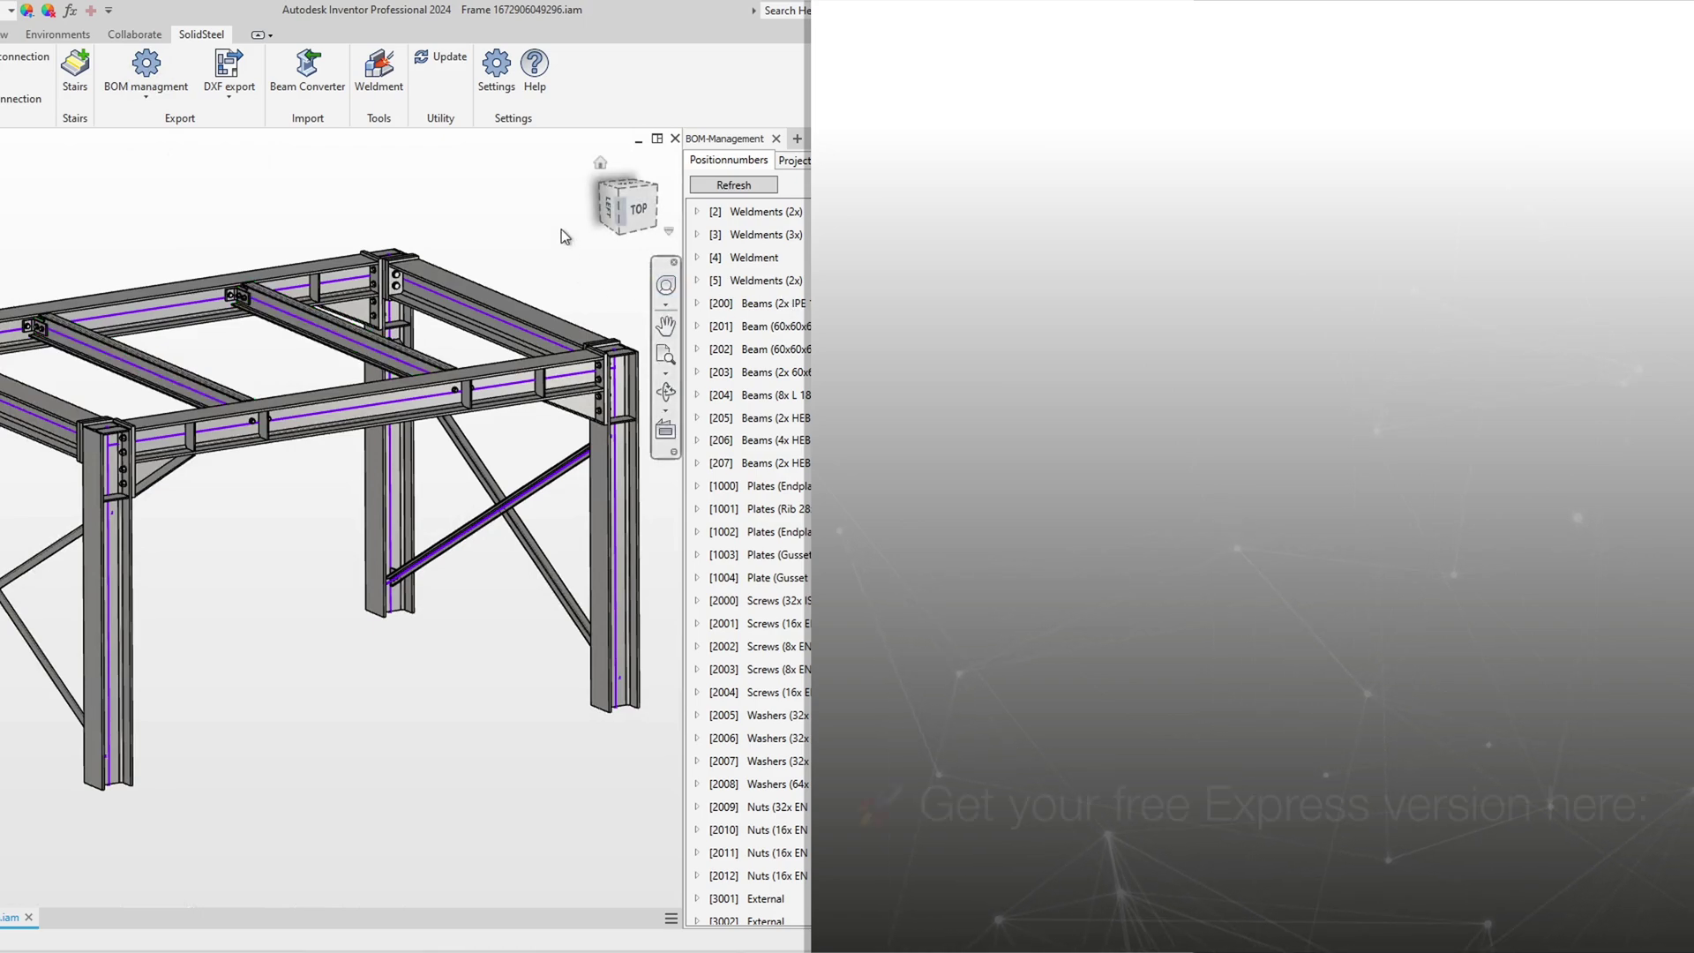